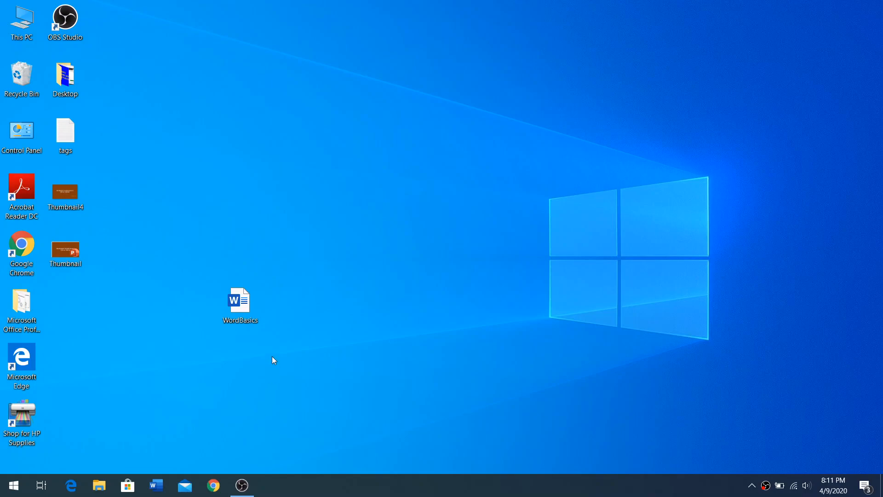
Open the WordBasics document from the desktop.
double_click(242, 310)
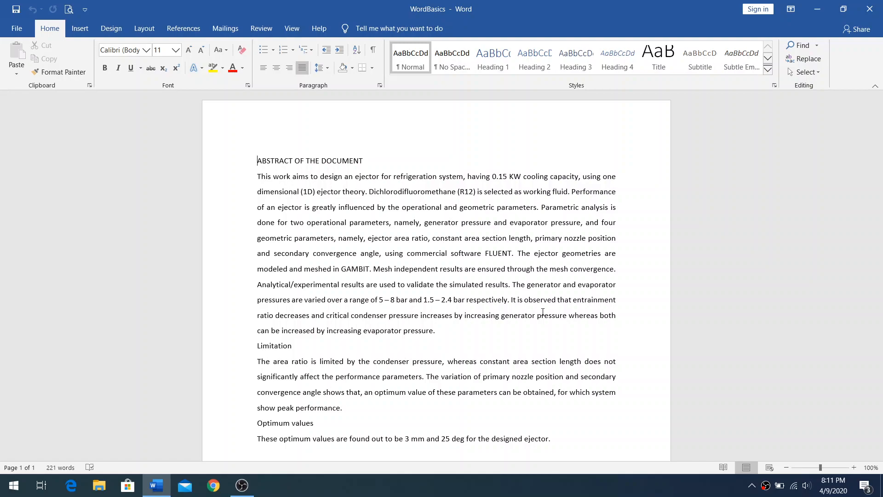
type("3")
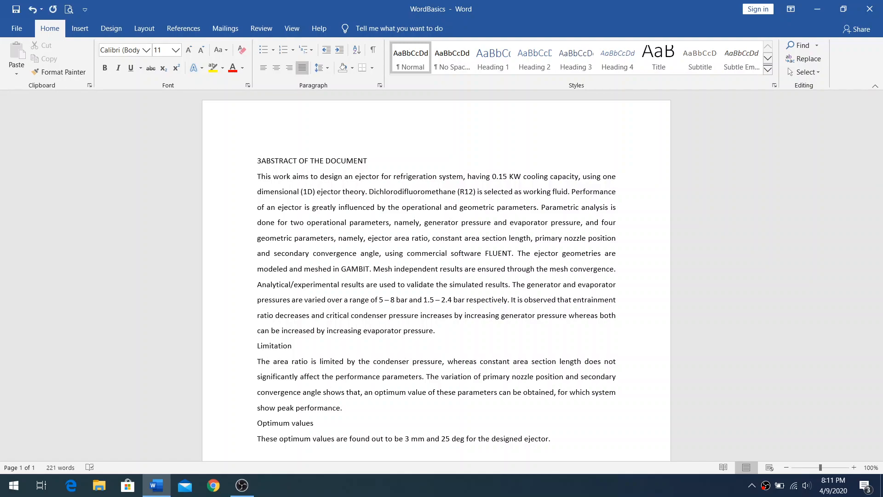
key("BackSpace")
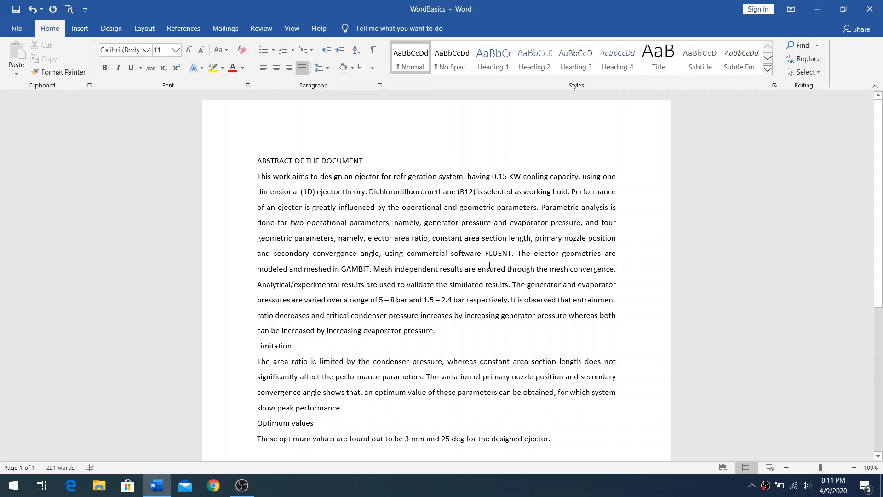
Select all of the document's text and apply the Normal style to it.
left_click_drag(258, 160, 343, 408)
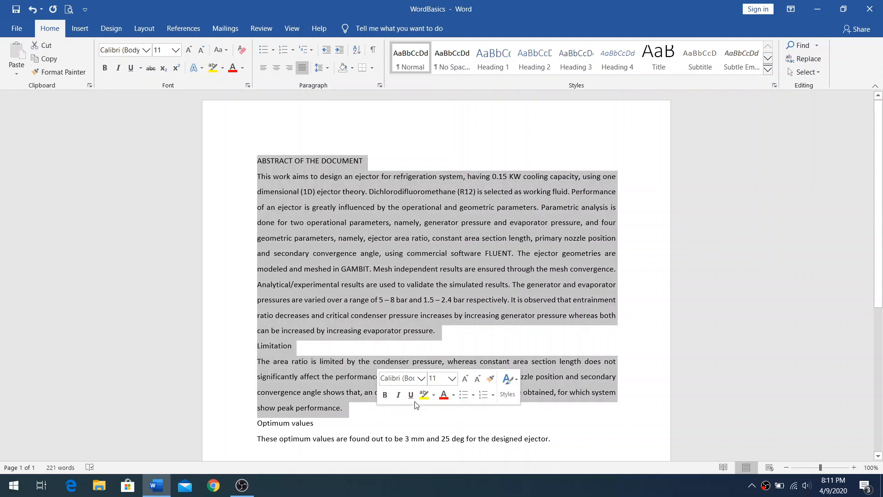
left_click(367, 352)
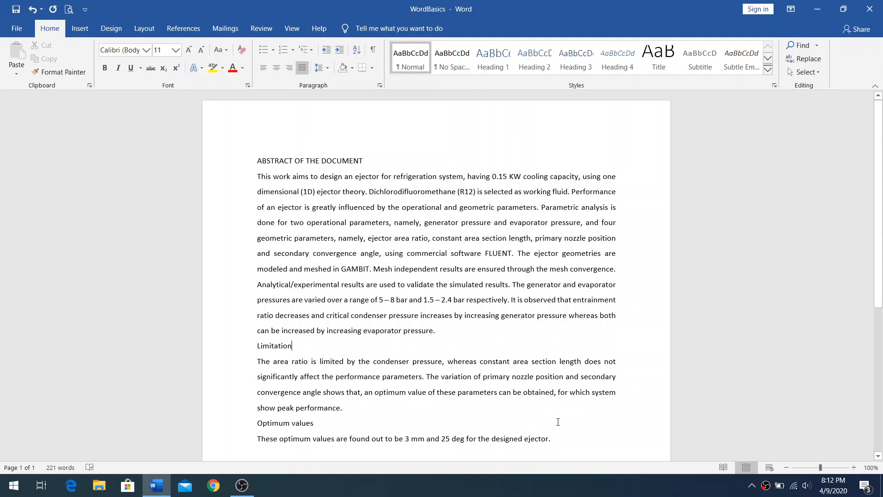
left_click_drag(561, 440, 257, 159)
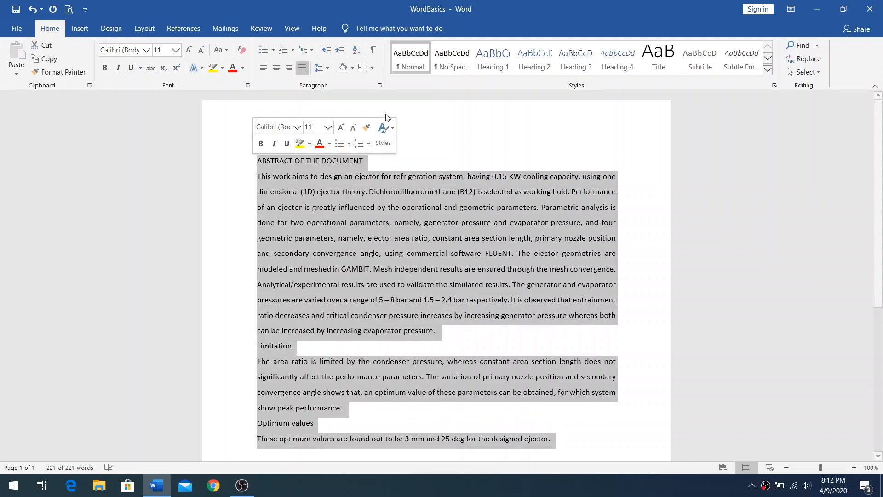
left_click(413, 60)
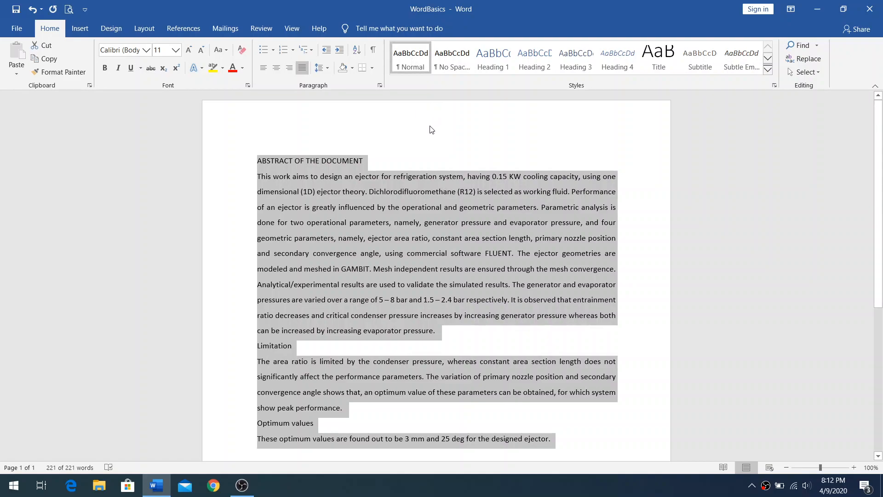
Insert a 3 before "the operational" in the abstract paragraph and modify the Normal style's font to Times New Roman.
left_click(388, 207)
type("3")
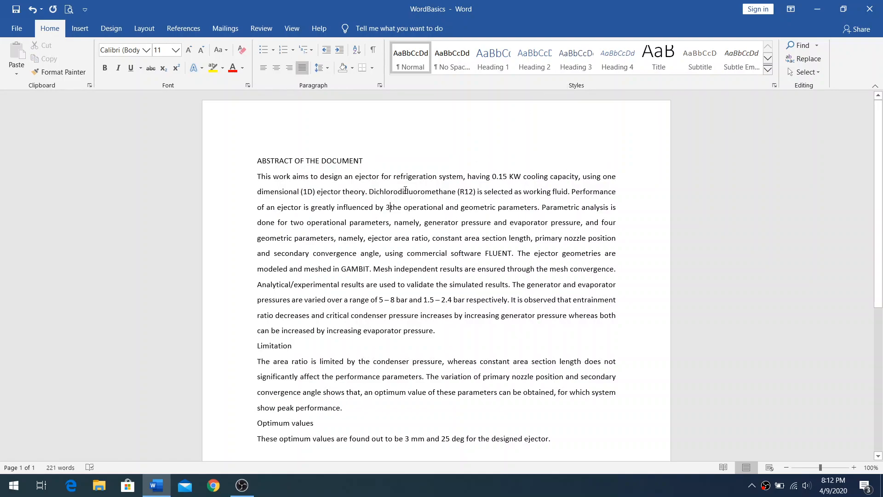
right_click(408, 59)
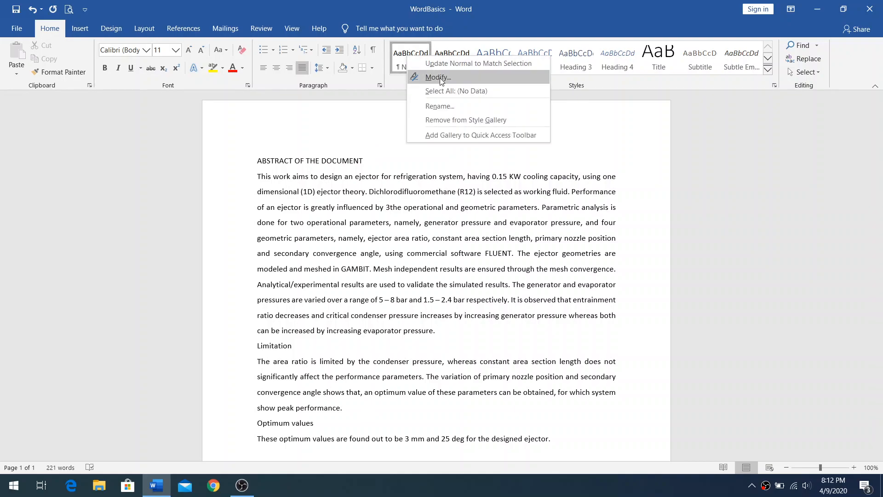
left_click(440, 78)
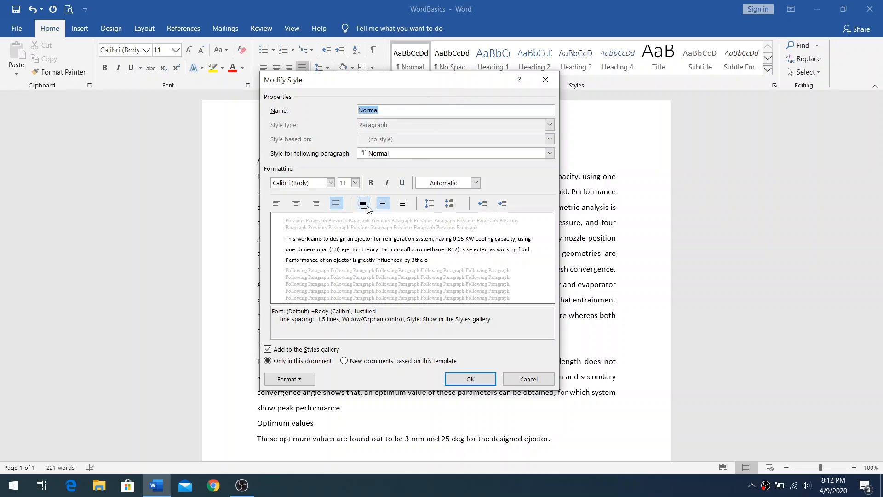
left_click_drag(383, 87, 607, 110)
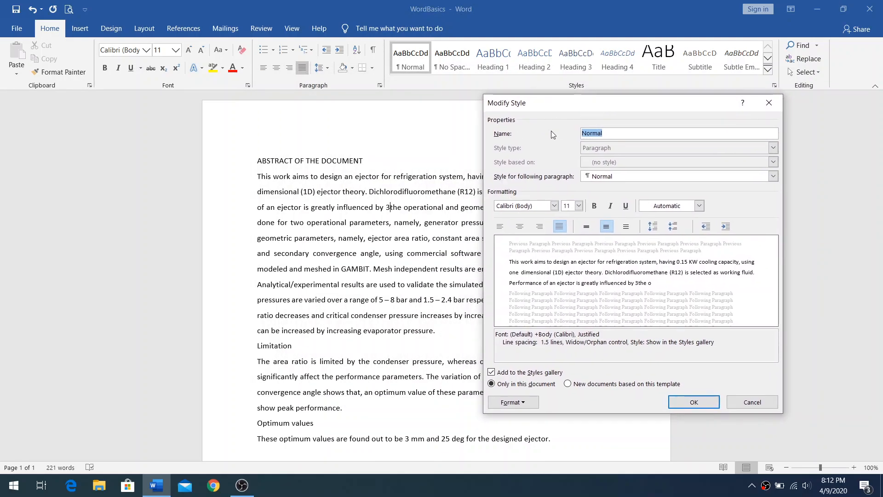
left_click(554, 205)
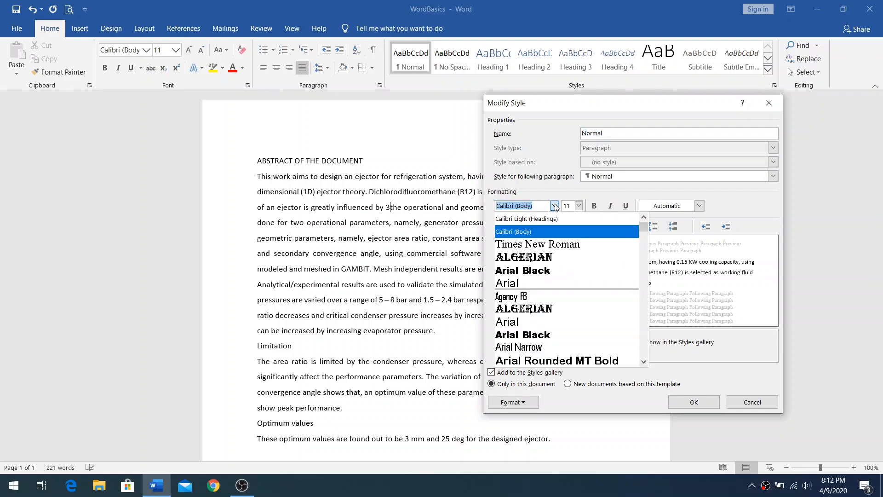
left_click(550, 244)
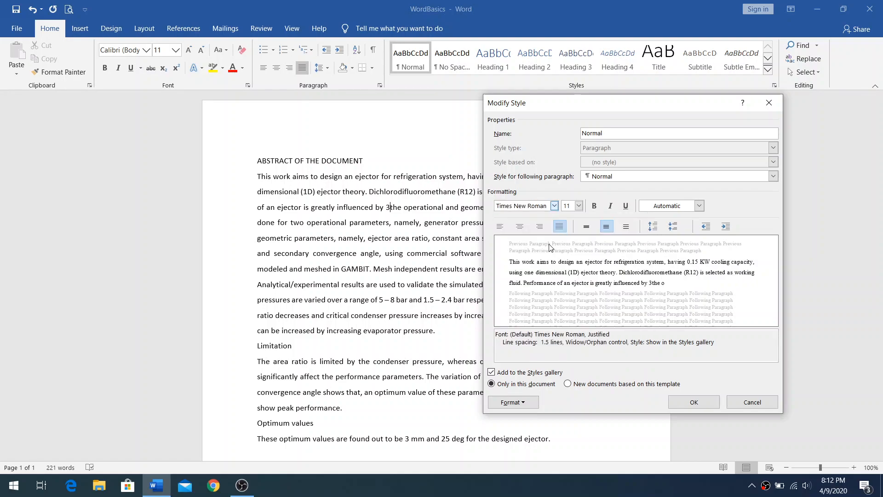
left_click(688, 404)
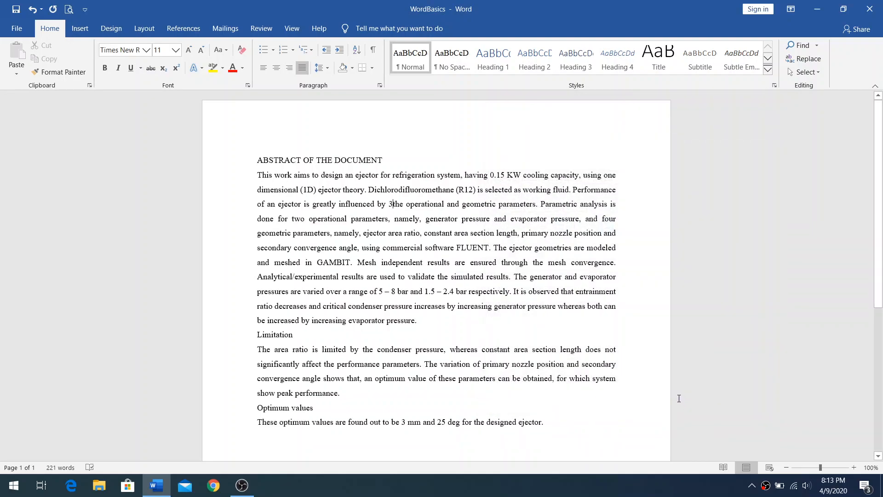
Modify the Normal style so that its paragraphs are left-aligned.
right_click(419, 75)
left_click(450, 89)
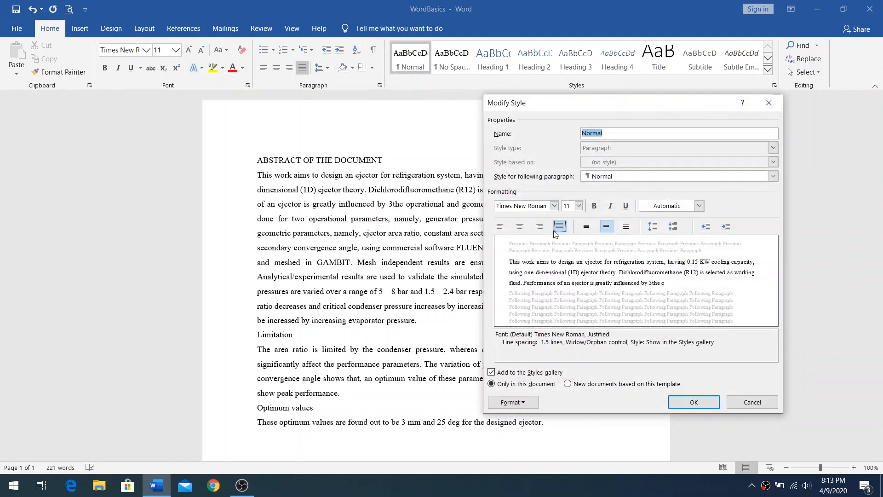
left_click(501, 227)
left_click(713, 405)
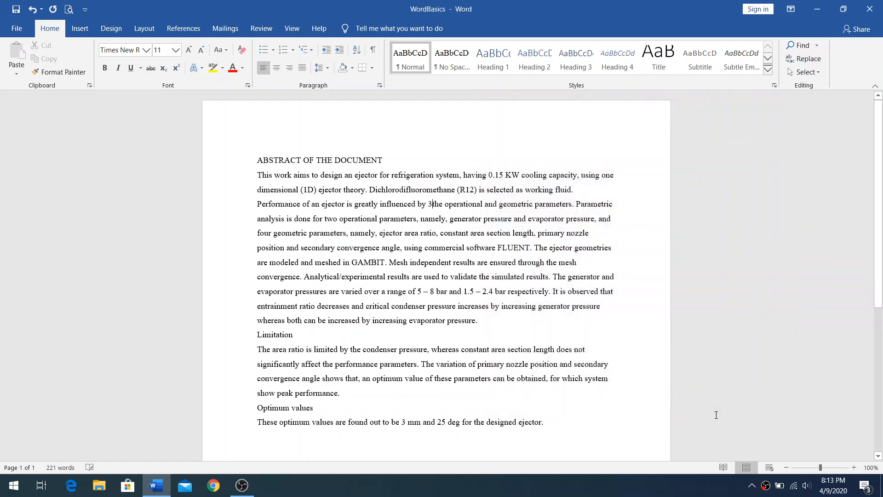
Modify the Normal style's font size to 16 pt.
right_click(421, 55)
left_click(454, 79)
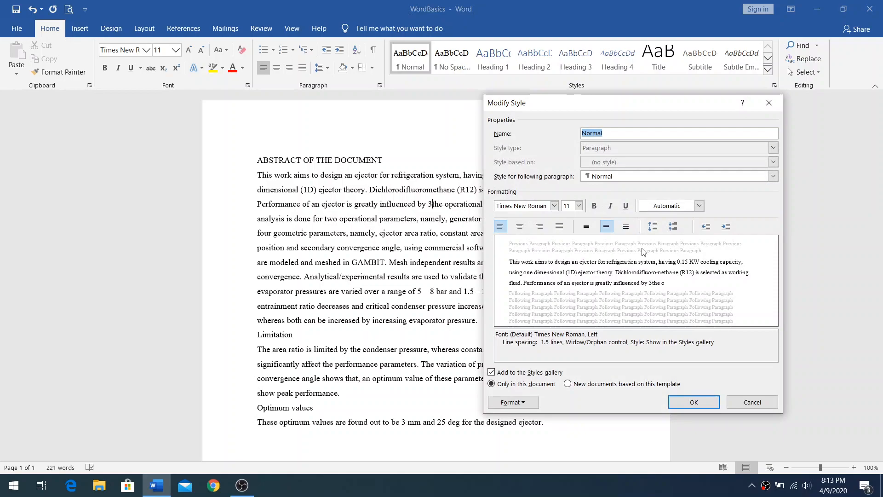
left_click(579, 205)
left_click(566, 263)
left_click(694, 402)
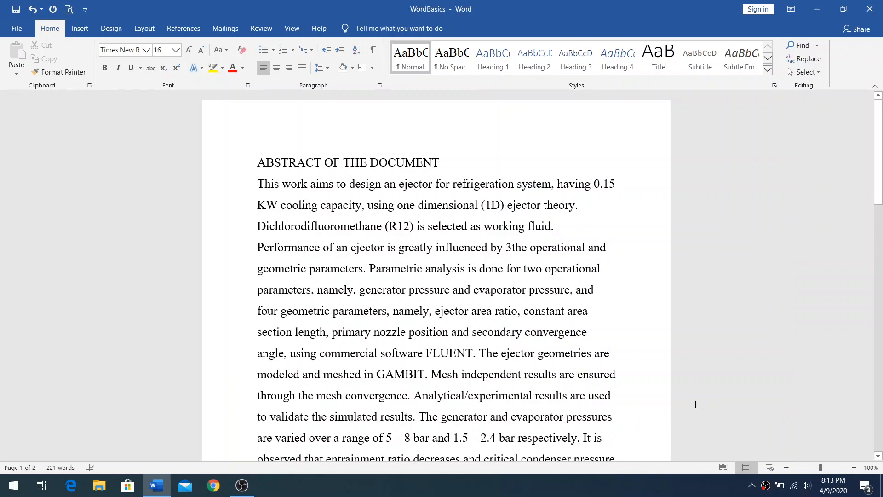
Modify the Normal style's font size to 12 pt.
right_click(416, 64)
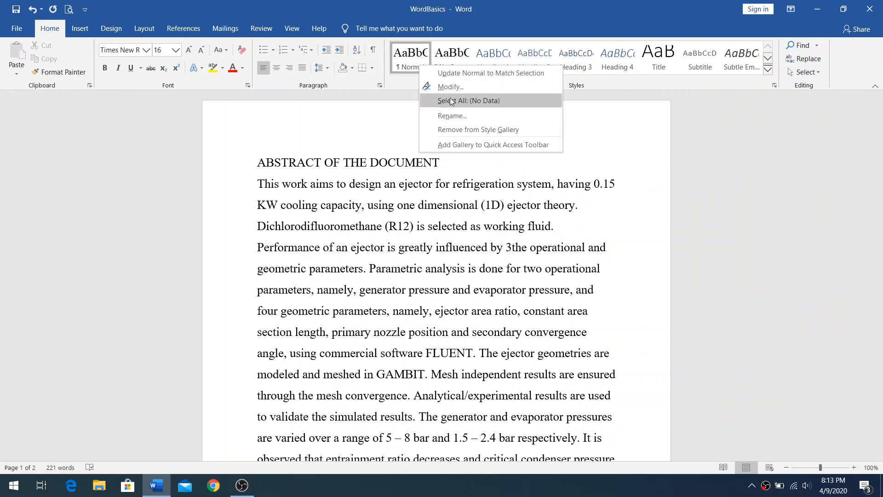
left_click(449, 89)
double_click(569, 206)
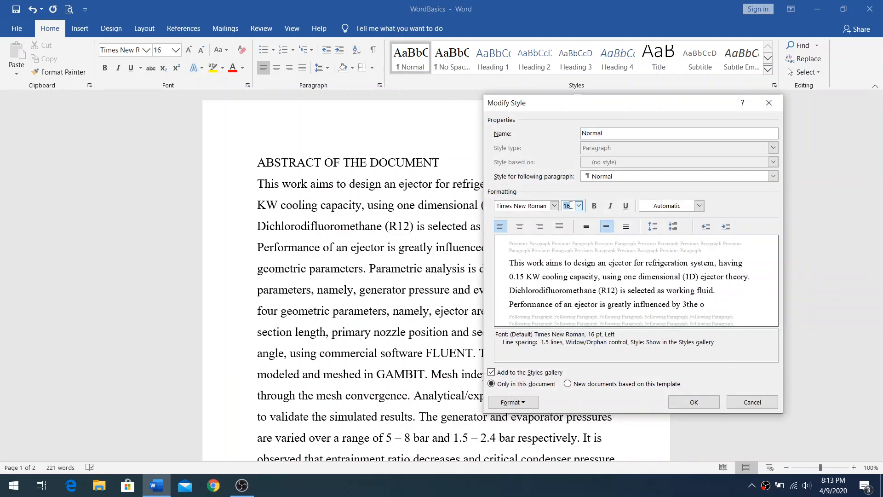
type("12")
left_click(698, 401)
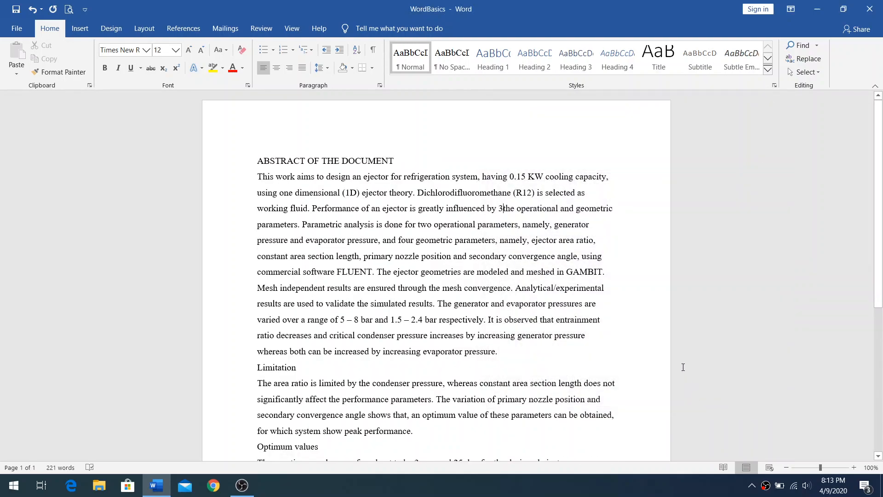
Set the Normal style's paragraph spacing to 6 pt before and 6 pt after.
right_click(413, 65)
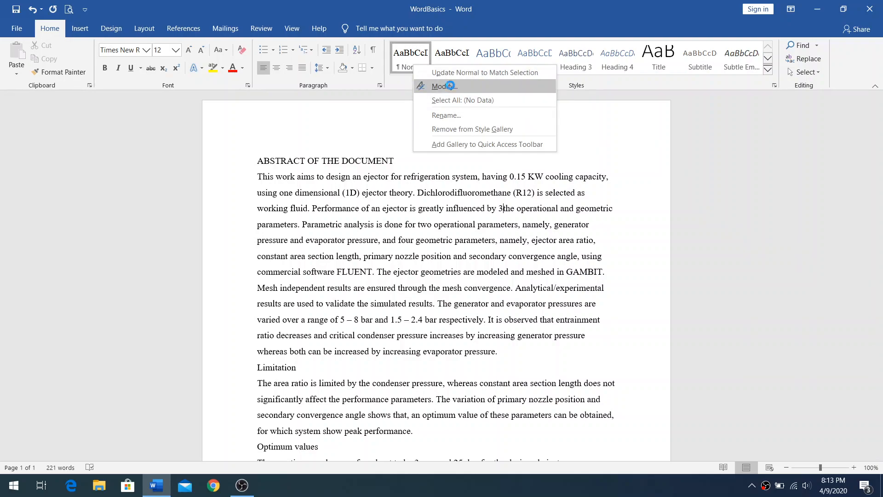
left_click(452, 87)
left_click(525, 402)
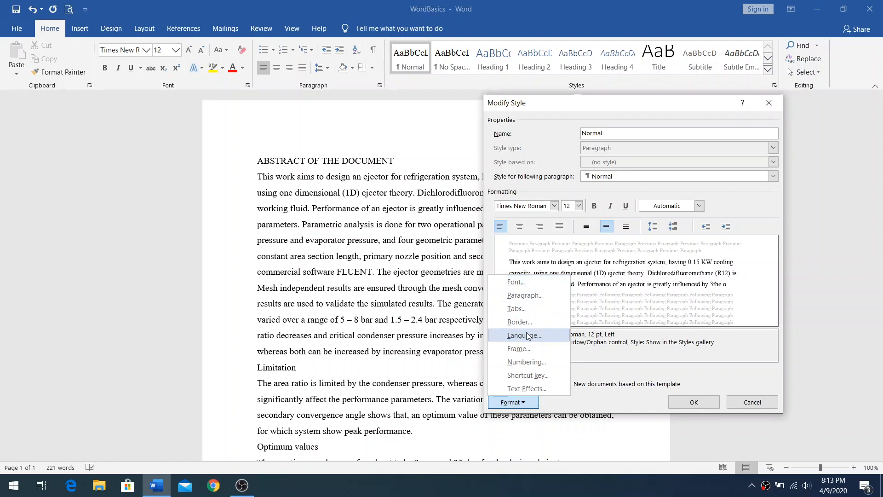
left_click(525, 296)
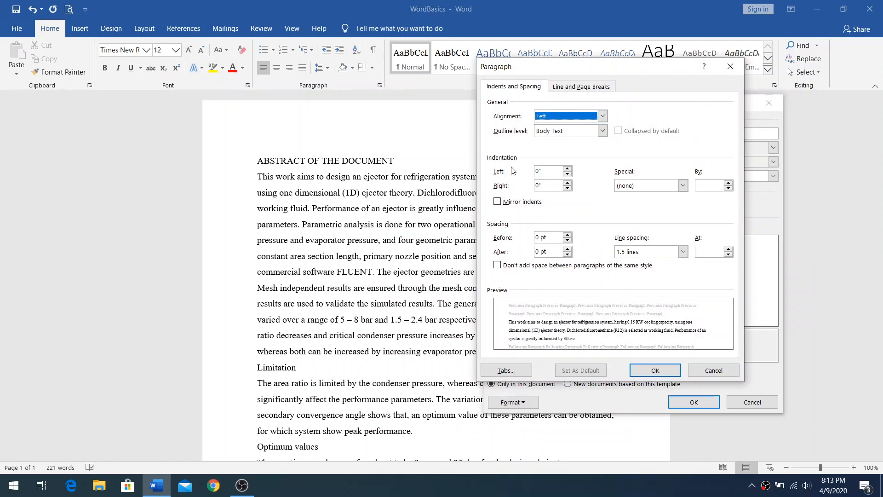
left_click(568, 235)
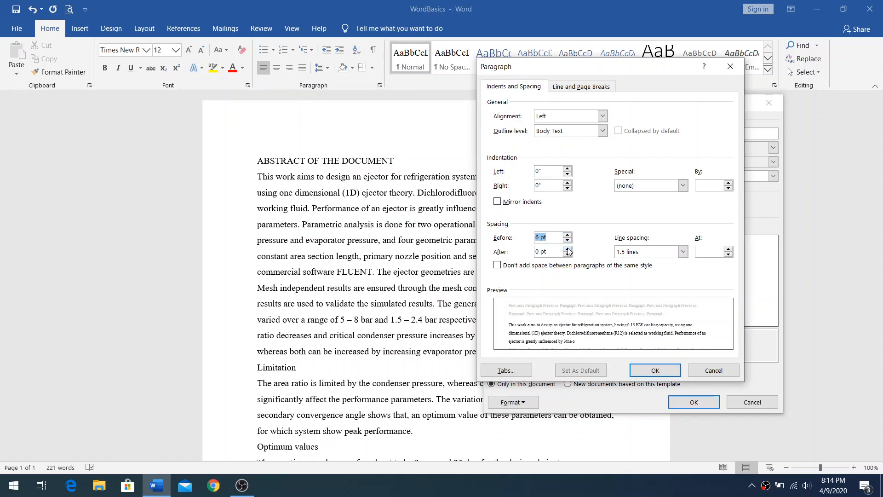
left_click(568, 248)
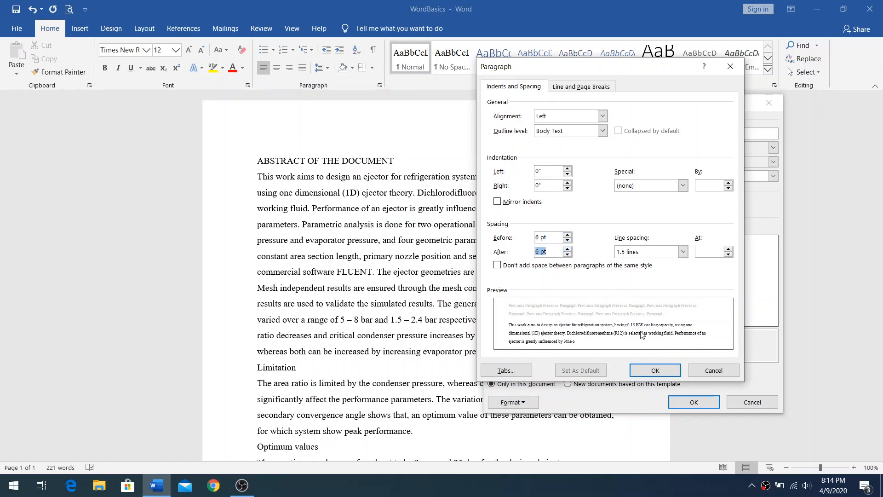
left_click(659, 372)
left_click(686, 400)
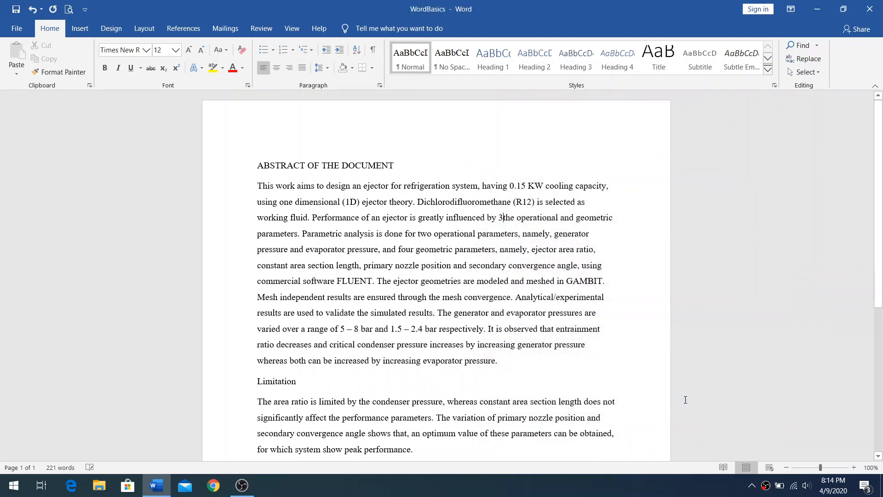
left_click_drag(496, 360, 384, 362)
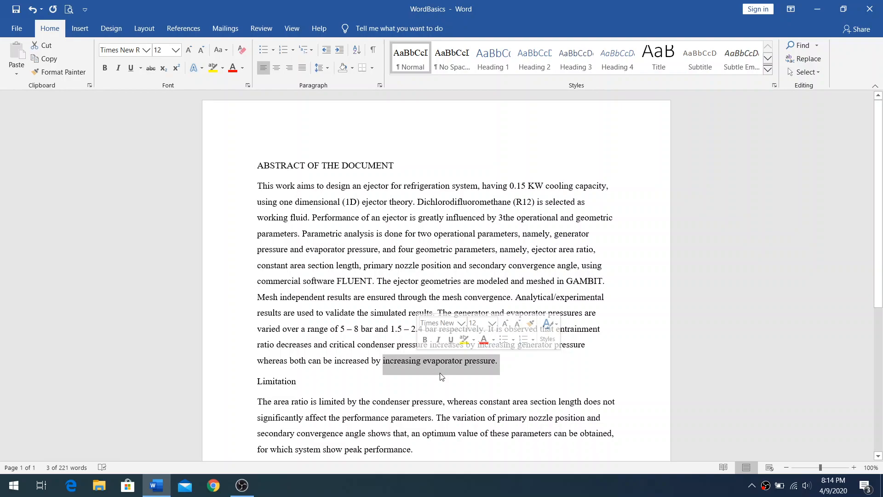
left_click_drag(299, 381, 255, 379)
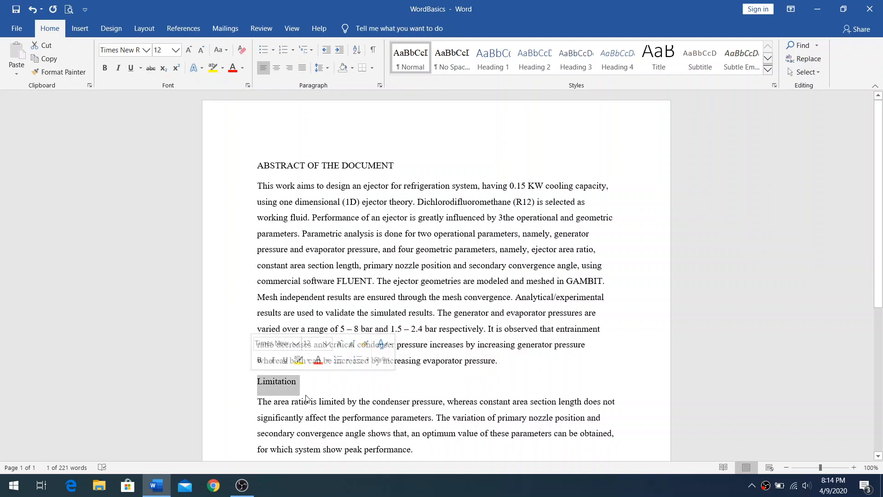
scroll(322, 368, "down", 2)
scroll(323, 365, "up", 2)
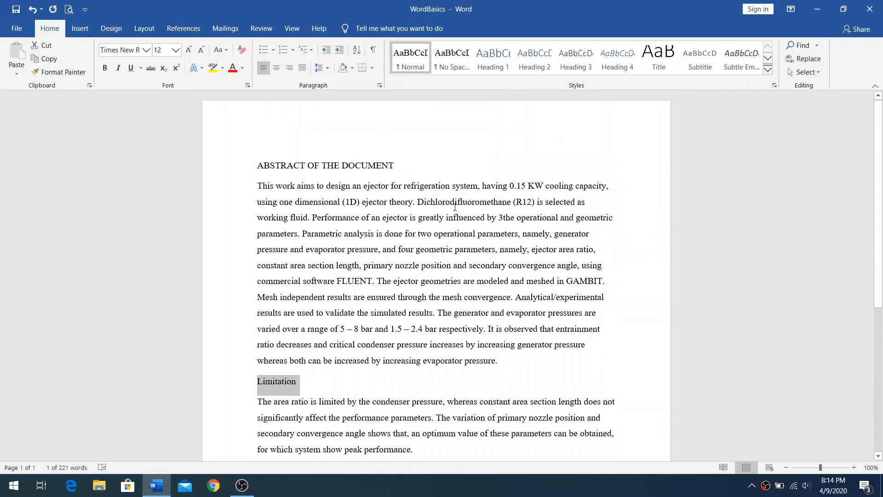
Set the Normal style's line spacing to Single in its paragraph format.
right_click(408, 59)
left_click(439, 79)
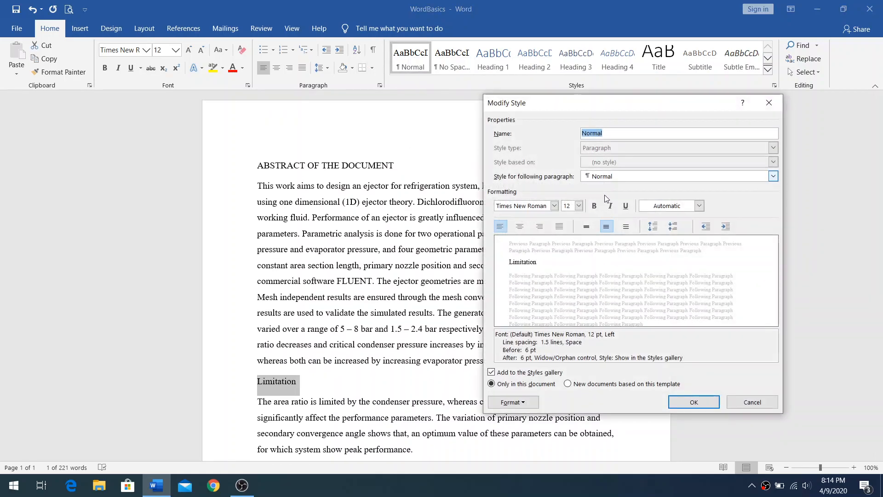
left_click(531, 403)
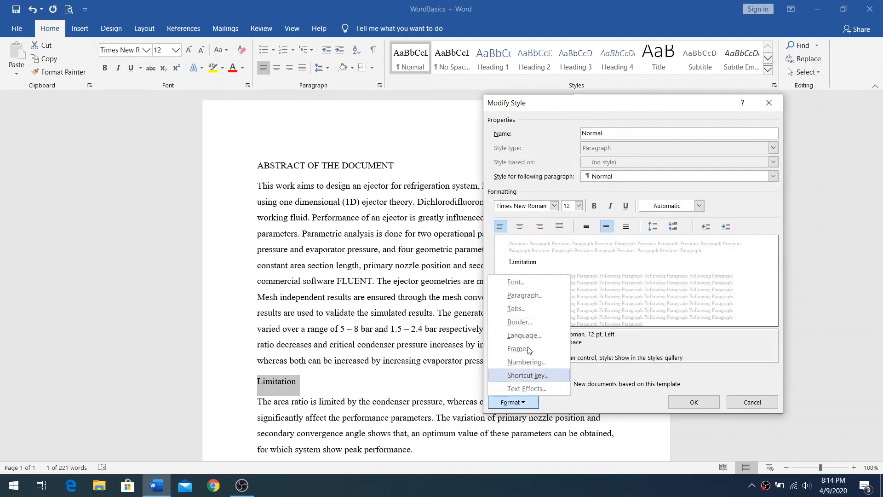
left_click(520, 298)
left_click(637, 253)
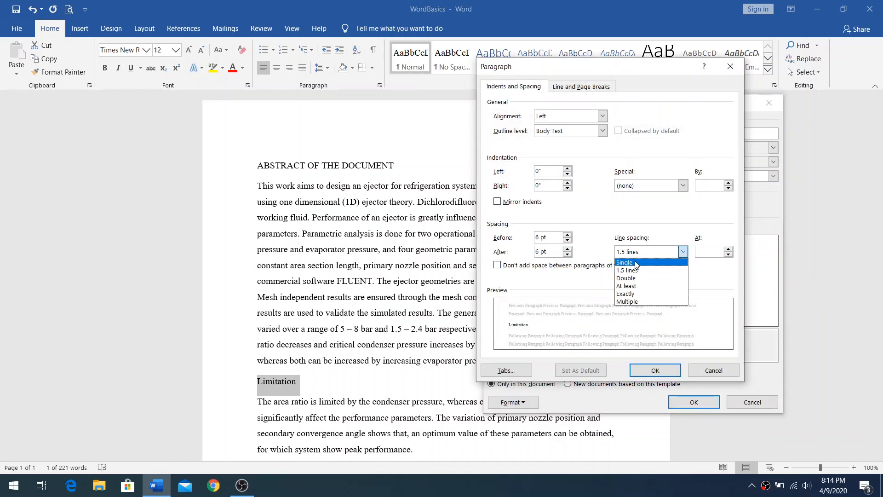
left_click(636, 263)
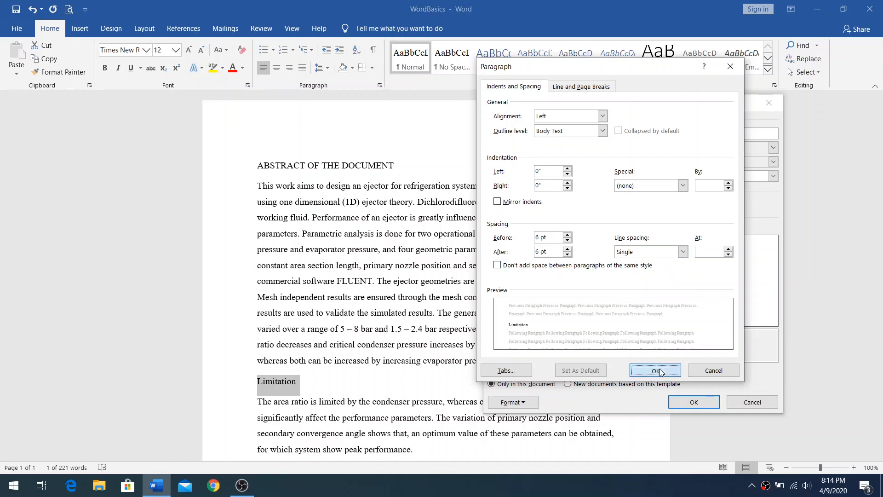
left_click(655, 370)
left_click(690, 403)
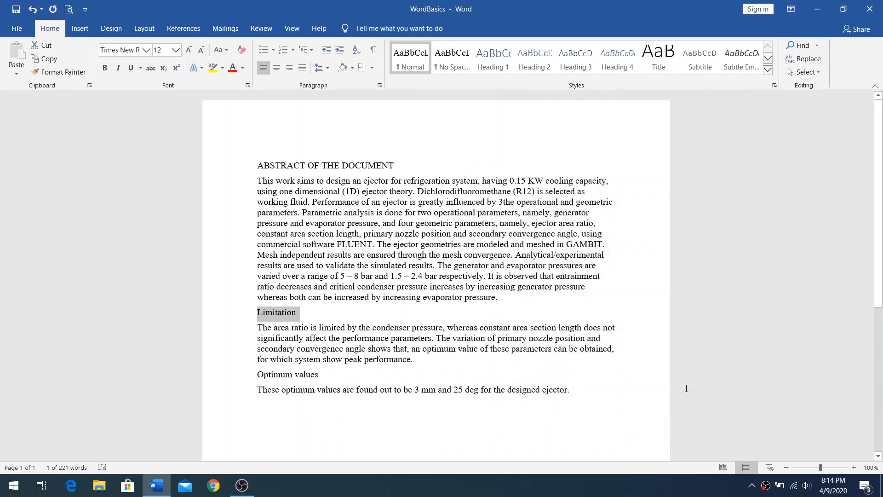
Set the Normal style's paragraph spacing to 0 pt before and 0 pt after.
right_click(417, 58)
left_click(444, 79)
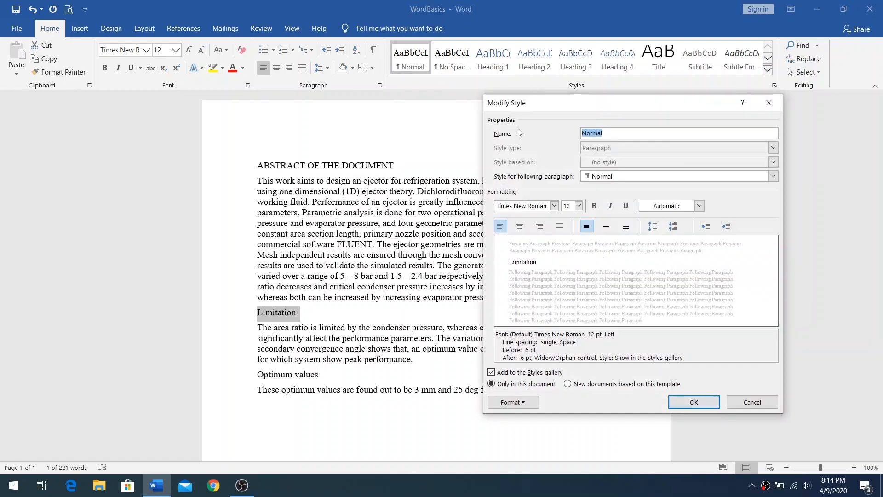
left_click(513, 401)
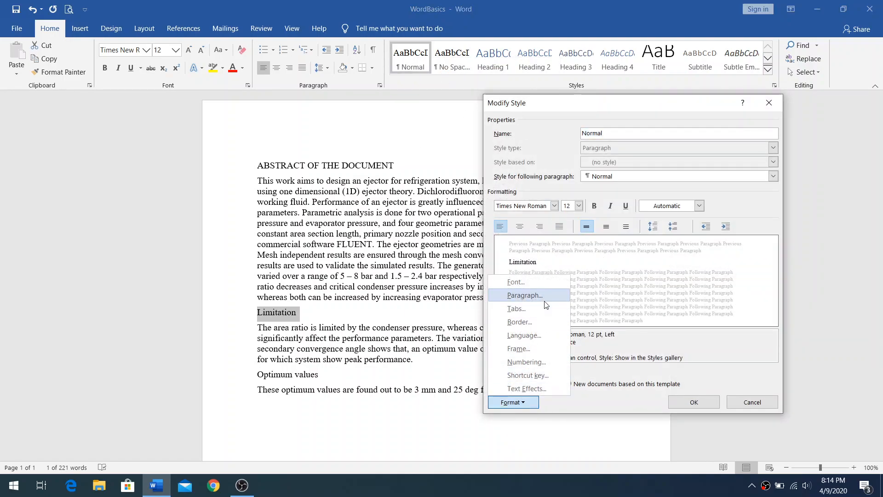
left_click(522, 295)
left_click(567, 254)
left_click(568, 240)
left_click(655, 370)
left_click(685, 400)
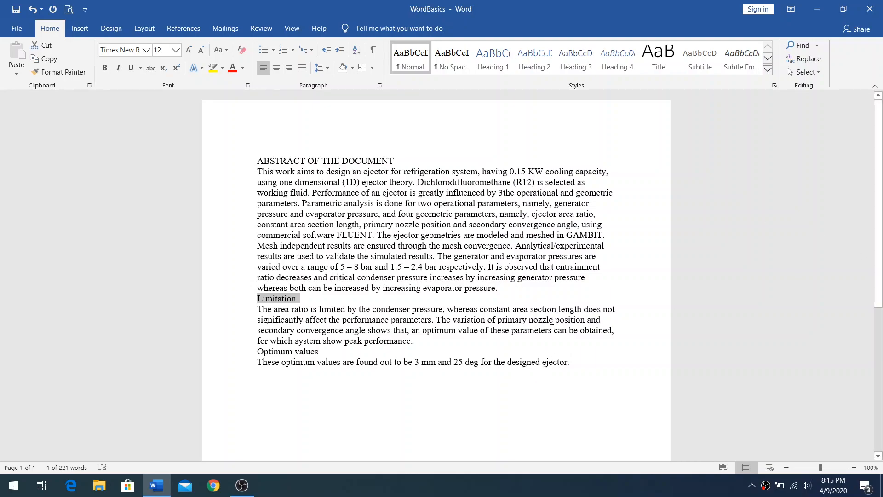
Select the whole document text and set the Normal style's line spacing to 1.5 lines.
left_click_drag(571, 362, 375, 83)
right_click(410, 61)
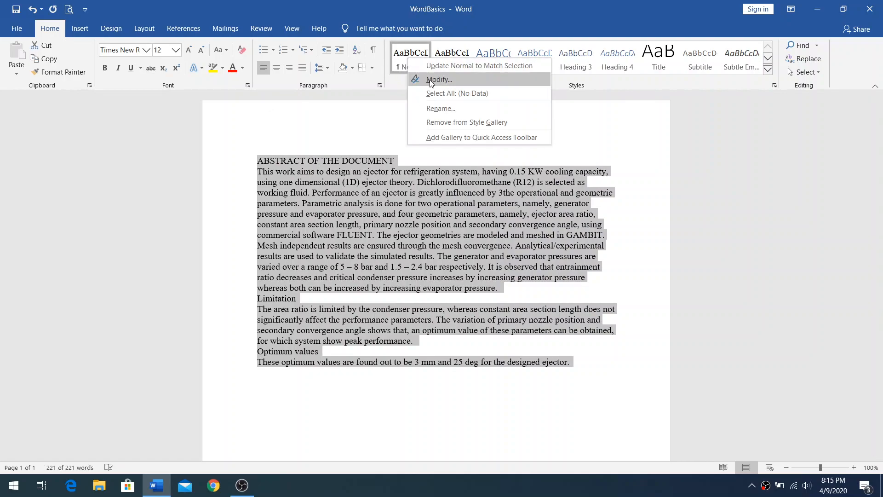
left_click(431, 81)
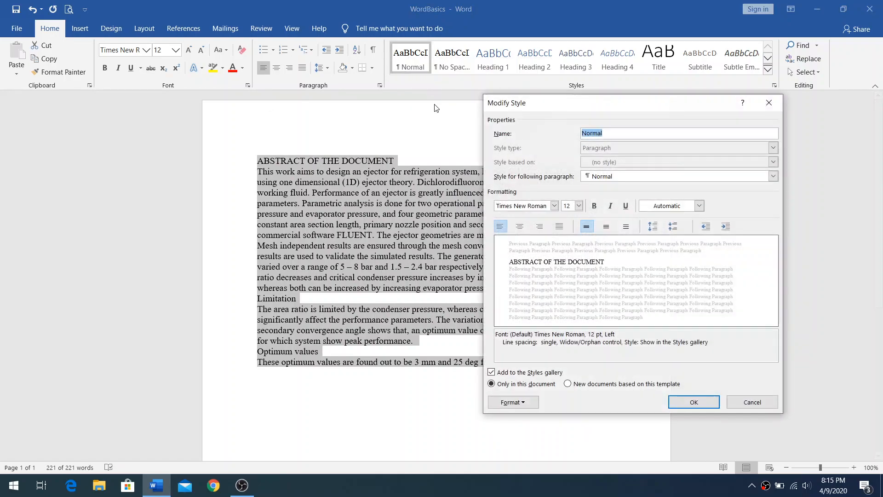
left_click(531, 401)
left_click(541, 298)
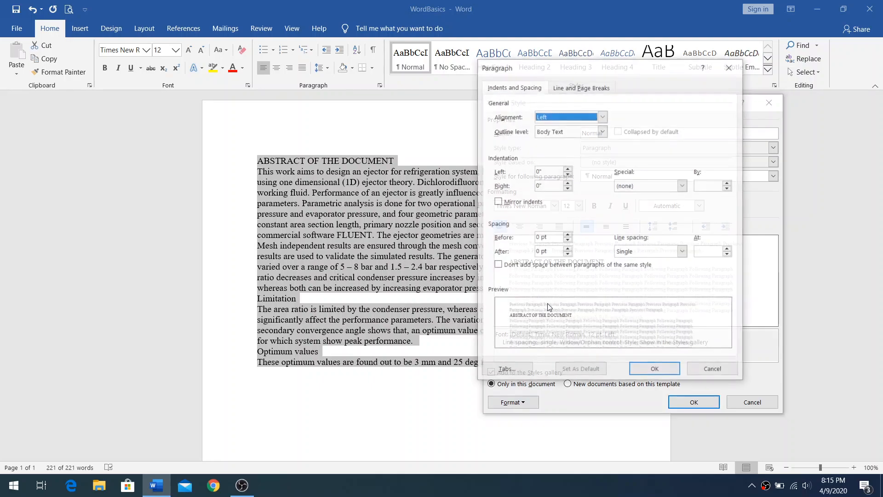
left_click(683, 251)
left_click(644, 269)
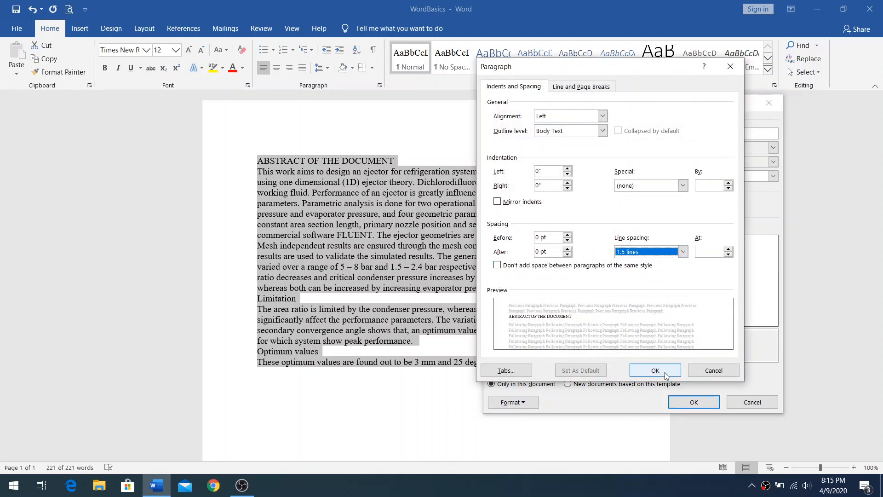
left_click(662, 370)
left_click(693, 402)
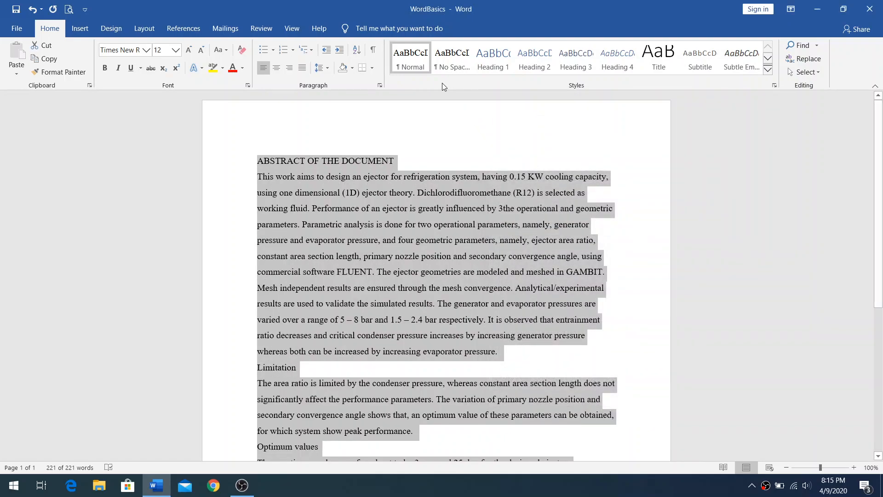
Justify the selected document text and clear the selection.
left_click(301, 68)
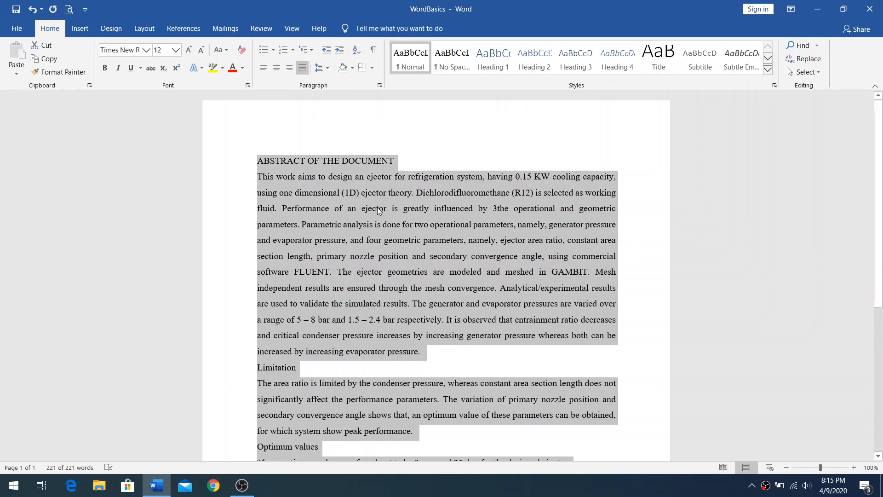
left_click(408, 216)
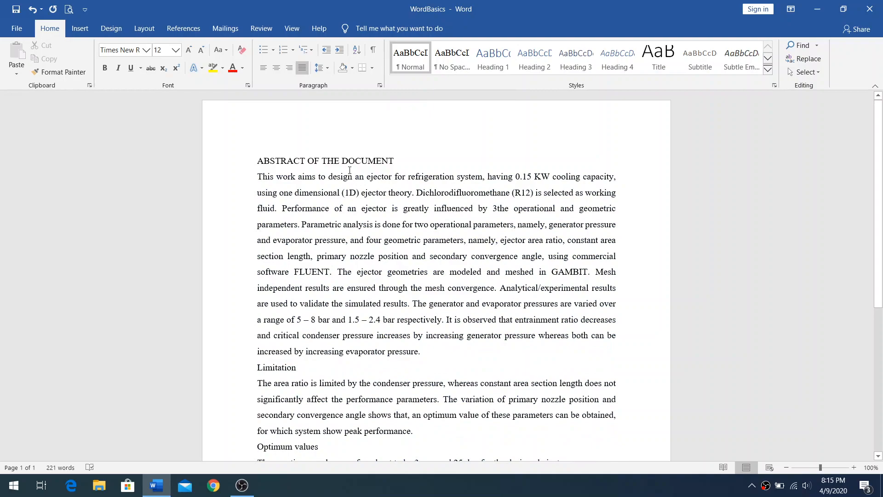
Apply Heading 1 to "ABSTRACT OF THE DOCUMENT", Heading 2 to "Limitation" and Heading 3 to "Optimum values".
left_click_drag(399, 159, 257, 160)
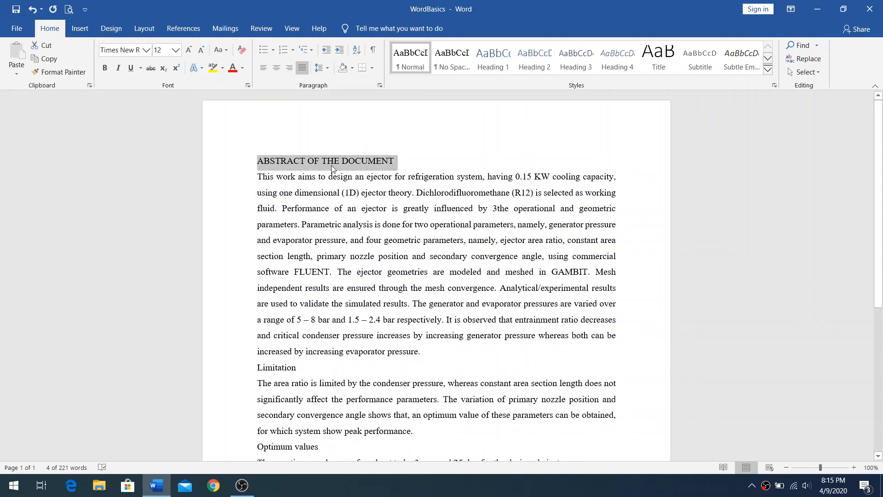
left_click(491, 60)
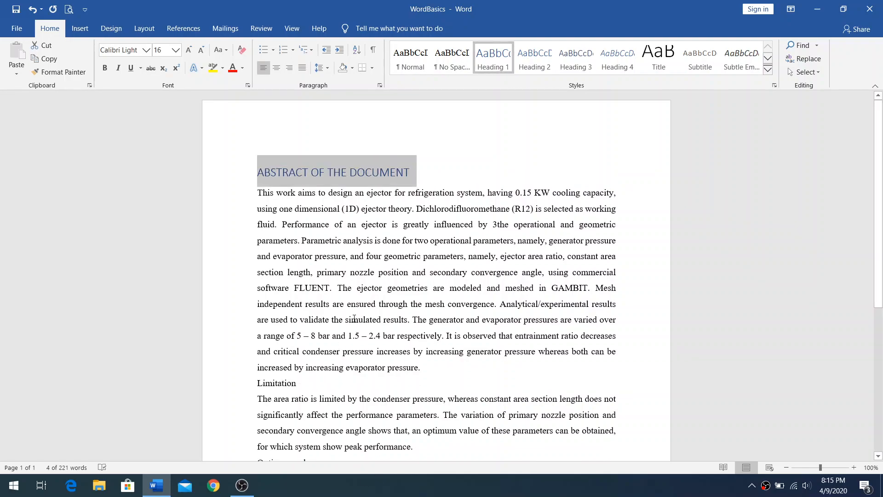
scroll(355, 311, "down", 3)
double_click(292, 328)
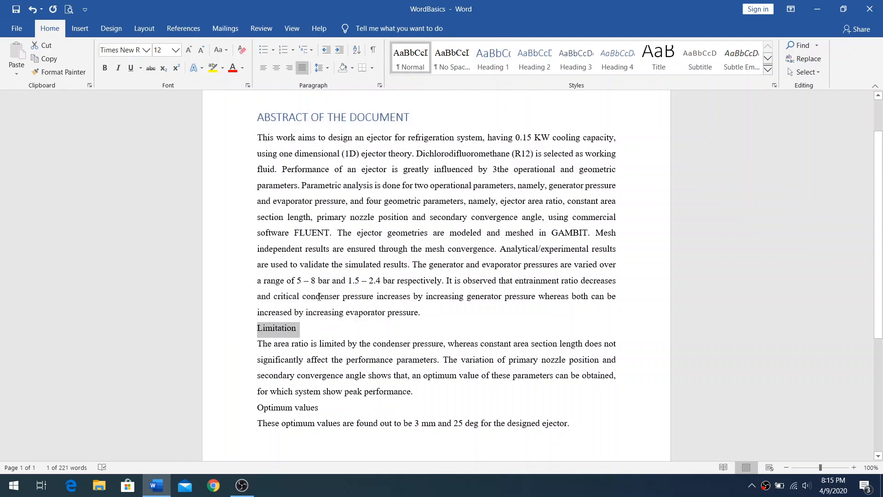
left_click(534, 60)
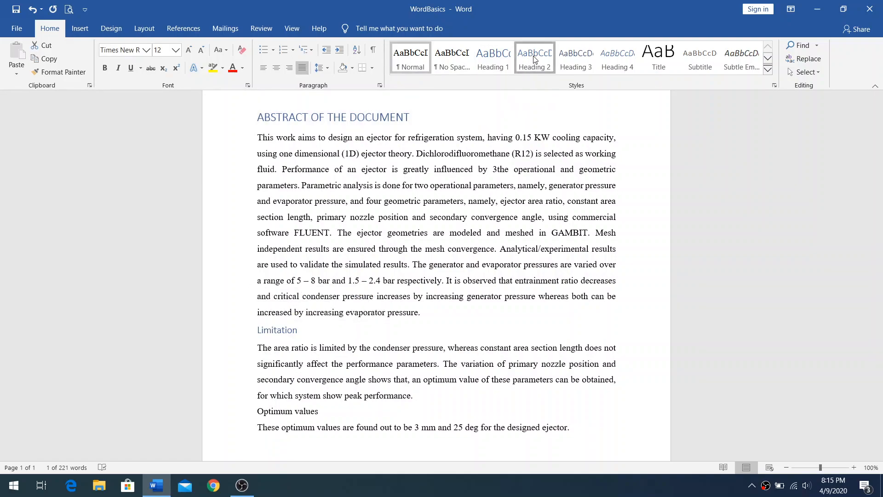
left_click_drag(322, 411, 255, 410)
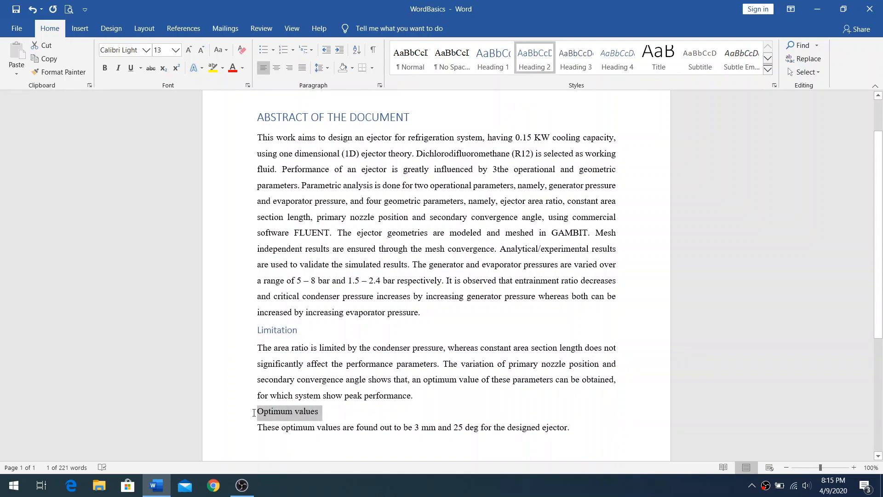
left_click(580, 68)
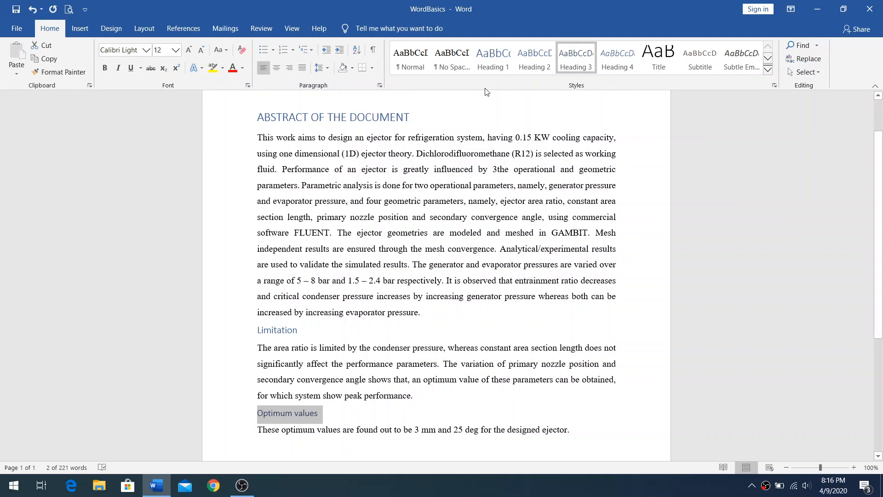
Review the Heading 1 style's formatting settings without altering them.
right_click(489, 69)
left_click(504, 77)
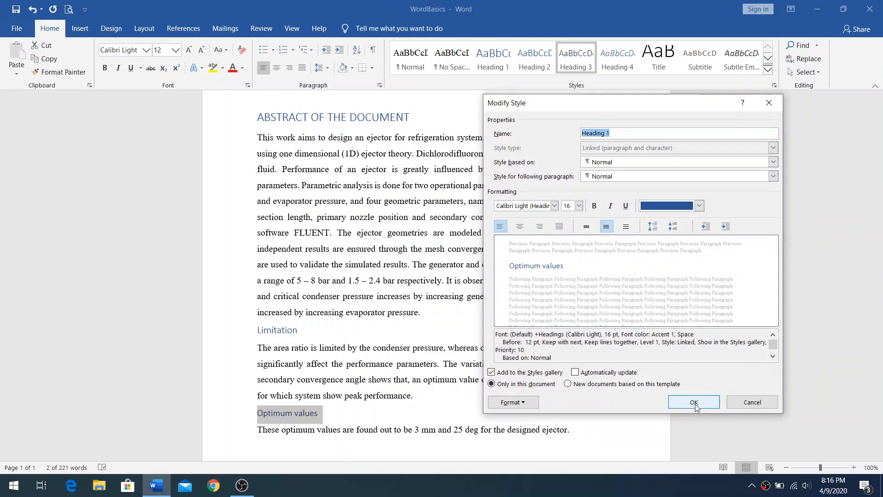
left_click(695, 403)
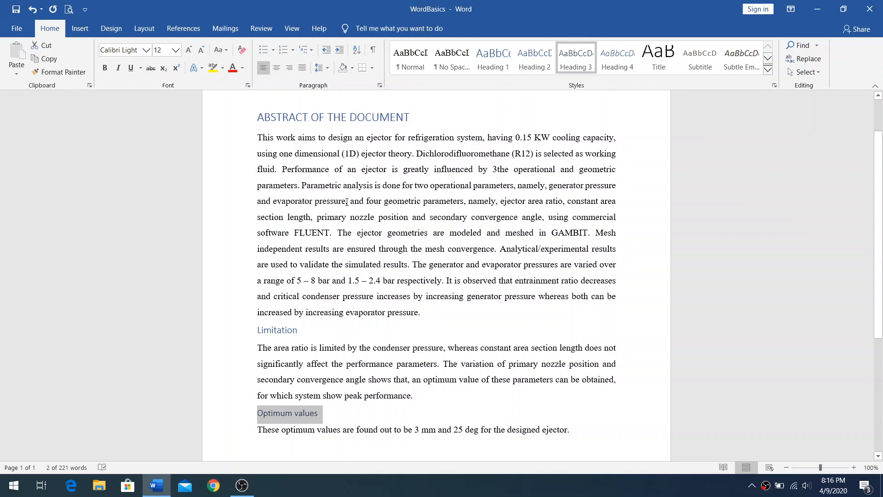
Format the word "Parametric" in the abstract paragraph as bold, italic, underlined and struck through.
left_click_drag(302, 185, 341, 185)
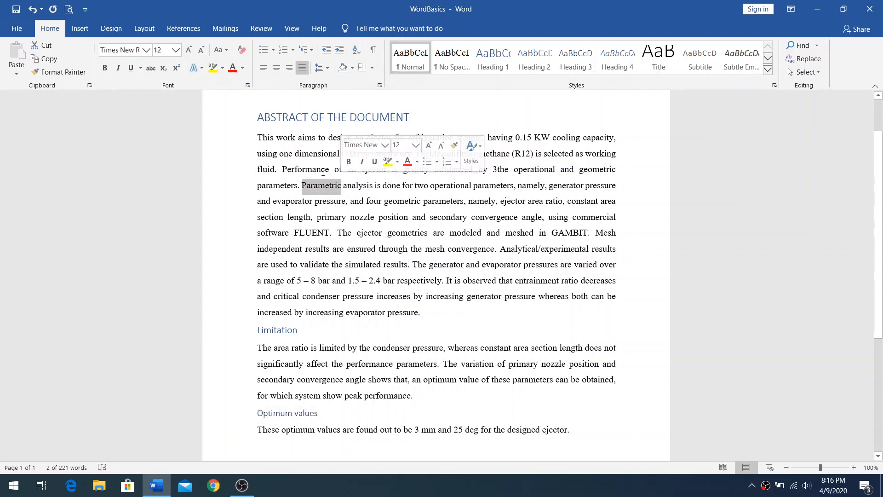
left_click(105, 68)
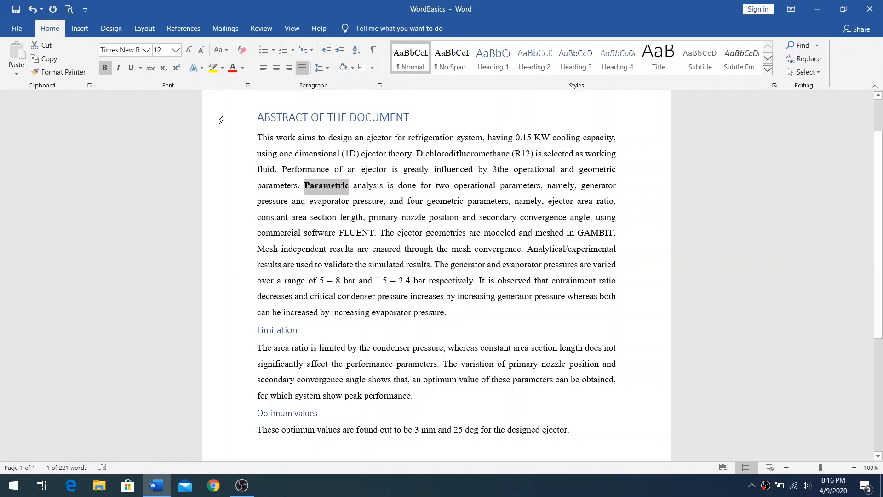
left_click(118, 69)
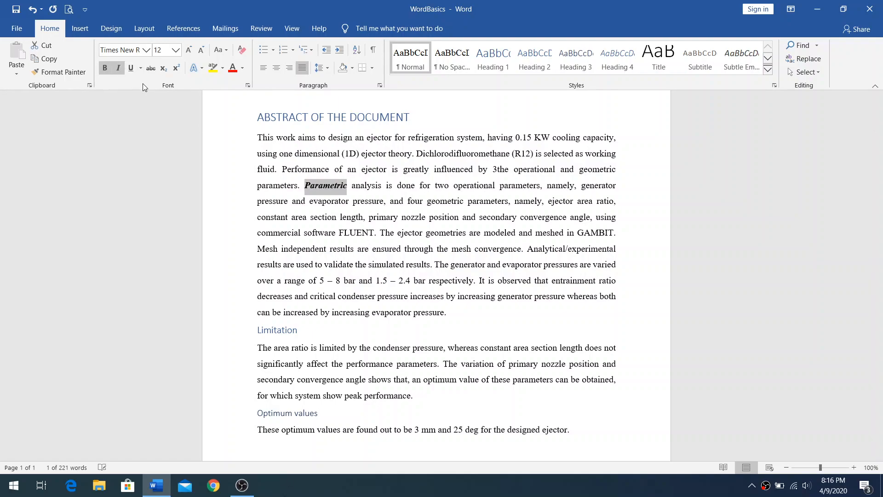
left_click(132, 69)
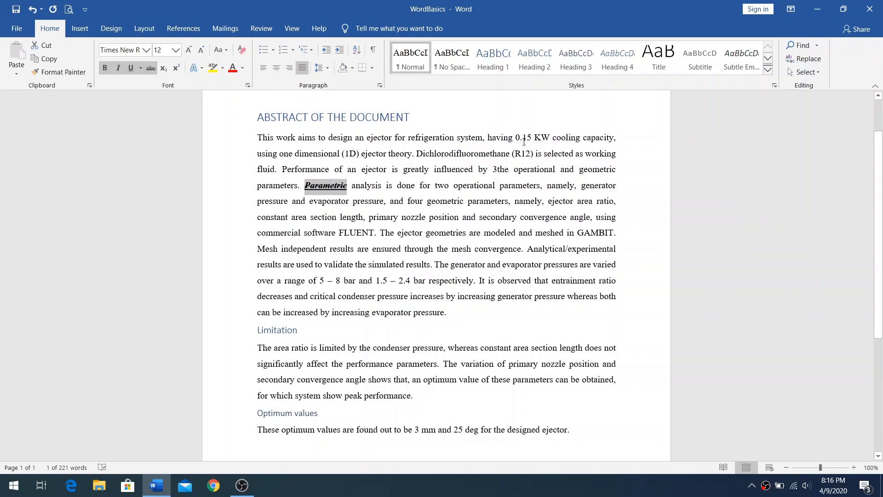
Make the "W" of "KW" subscript and the "12" of "R12" superscript in the abstract paragraph.
left_click_drag(541, 138, 550, 139)
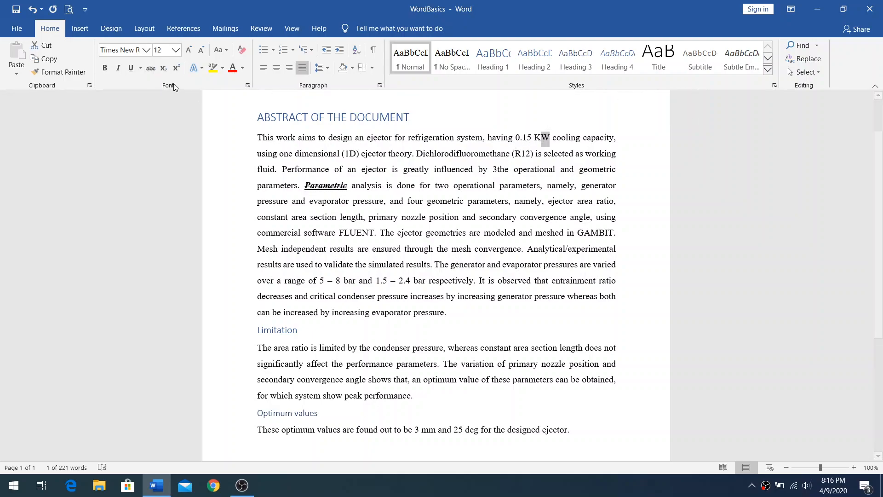
left_click(167, 65)
left_click(395, 153)
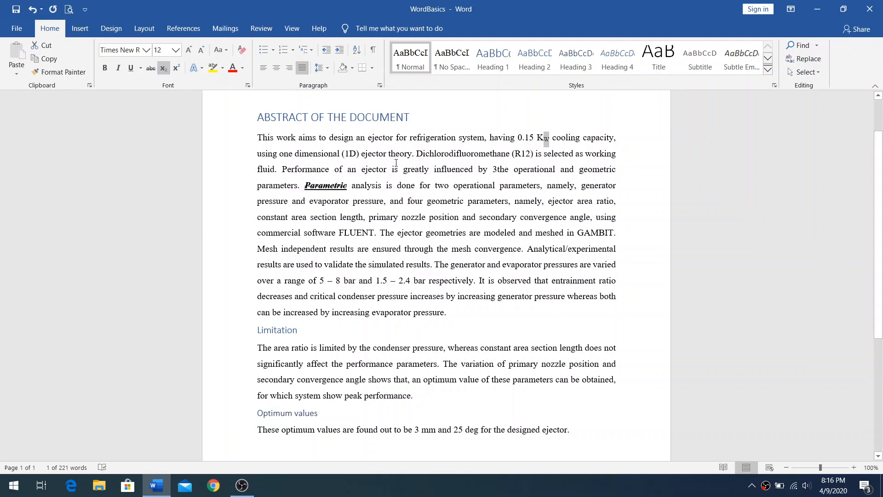
left_click_drag(522, 153, 531, 154)
left_click(179, 68)
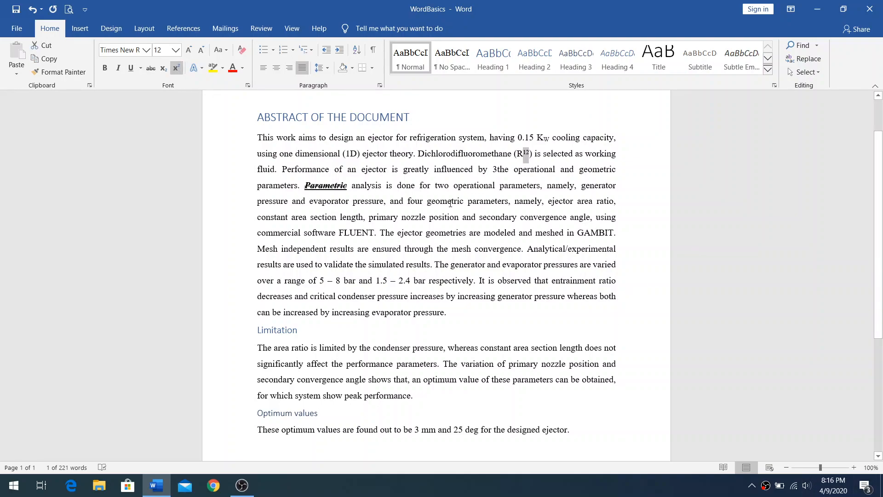
Colour the word "two" red and highlight the word "operational" in yellow in the abstract paragraph.
left_click_drag(434, 188, 450, 188)
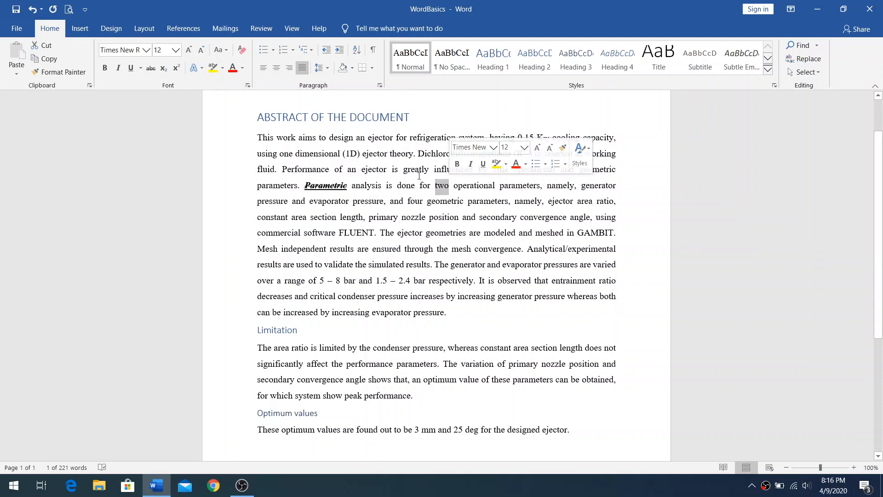
left_click(232, 67)
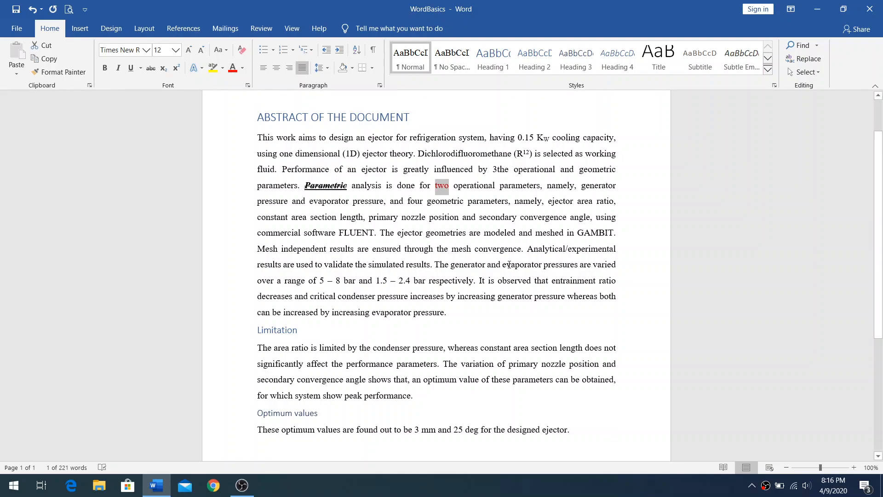
left_click_drag(454, 186, 496, 185)
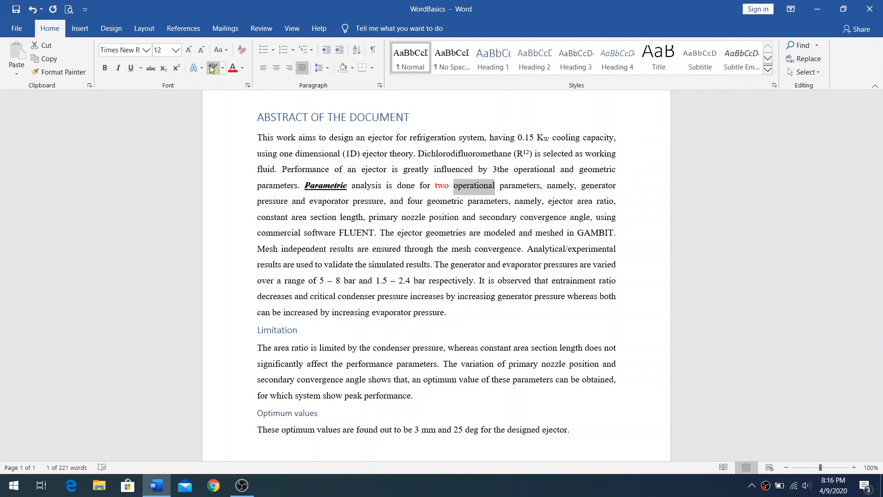
left_click(214, 69)
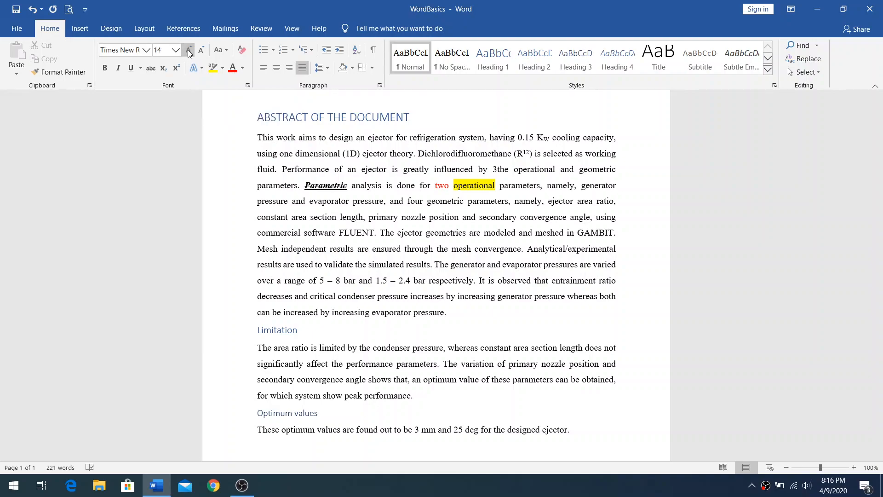
Increase the font size of "nozzle" in the abstract paragraph stepwise to 22 pt.
left_click_drag(402, 218, 426, 217)
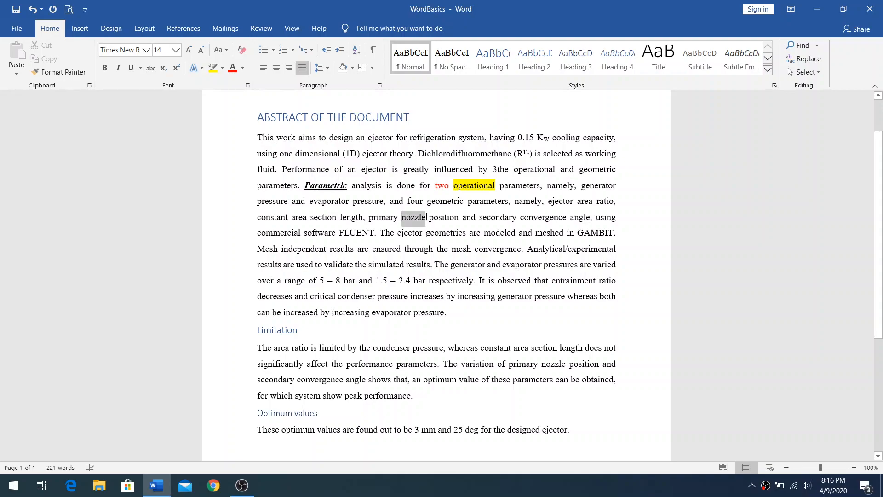
left_click(189, 50)
left_click(189, 50)
left_click(189, 50)
left_click(189, 50)
left_click(189, 50)
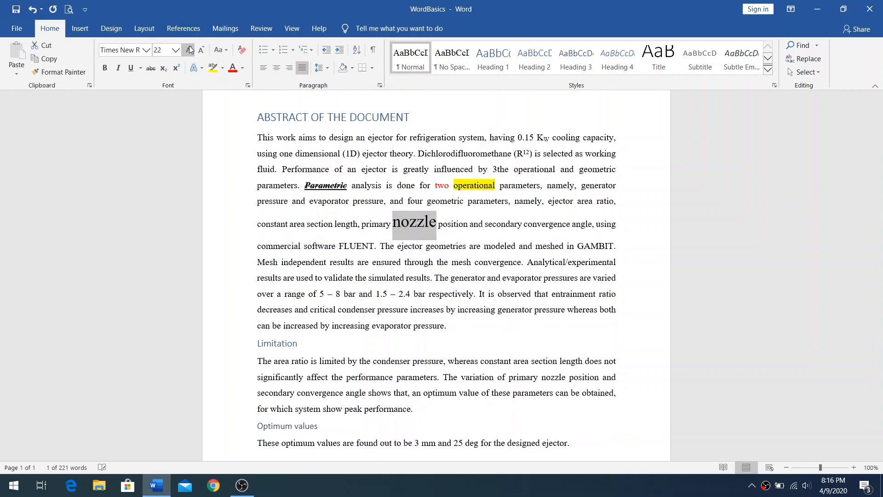
Decrease the font size of "nozzle" in the abstract paragraph stepwise to 14 pt.
left_click(204, 52)
left_click(204, 52)
left_click(204, 52)
left_click(204, 52)
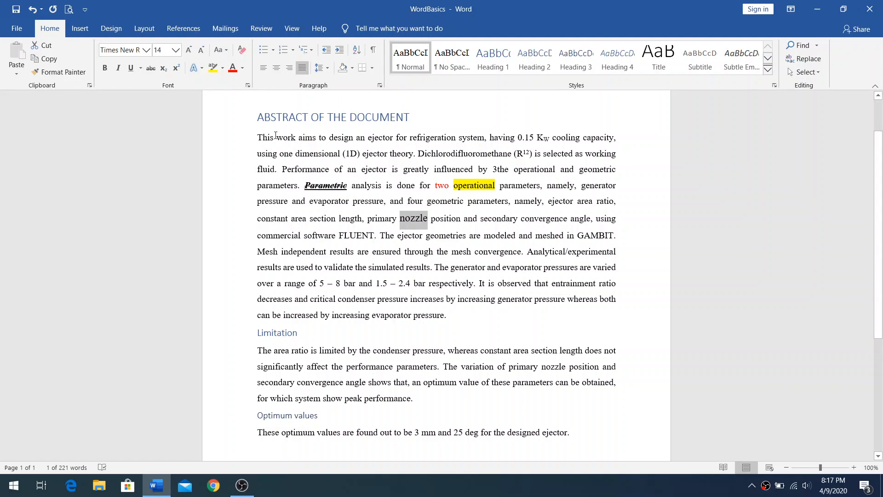
Change the heading "ABSTRACT OF THE DOCUMENT" to sentence case.
left_click_drag(260, 120, 399, 121)
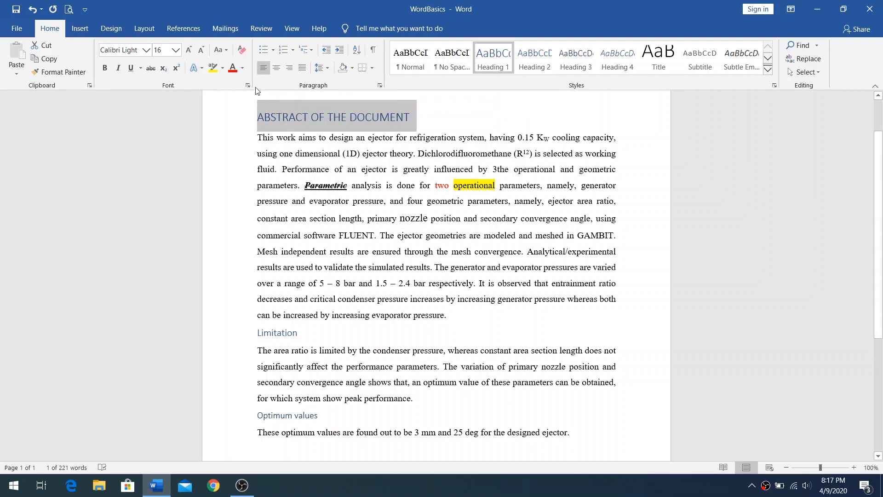
left_click(217, 52)
left_click(237, 65)
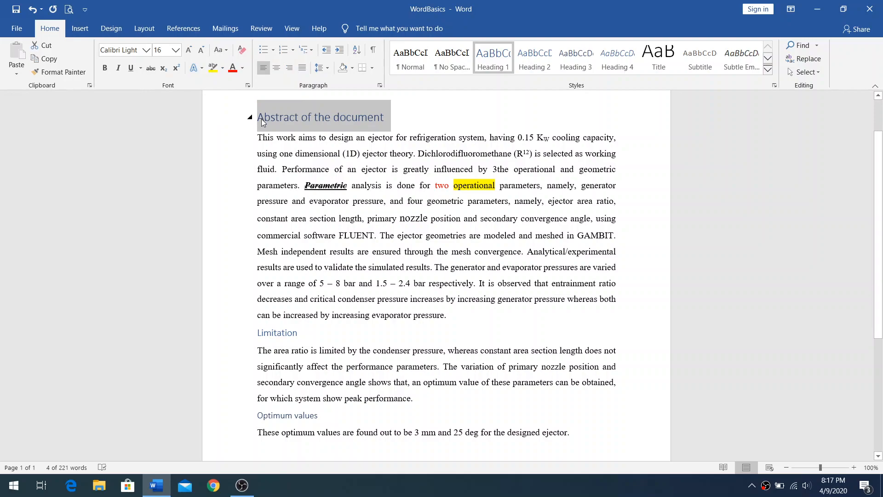
Apply the Capitalize Each Word case followed by the tOGGLE cASE option to the heading of the abstract.
left_click(220, 49)
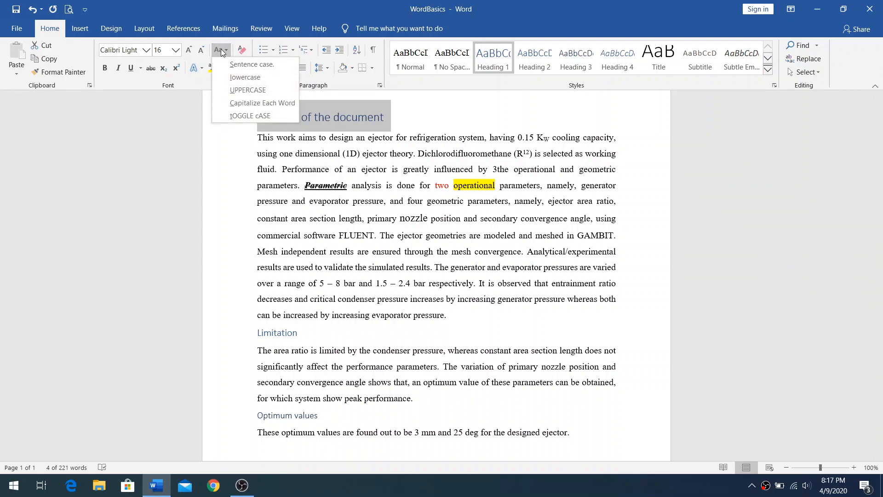
left_click(250, 103)
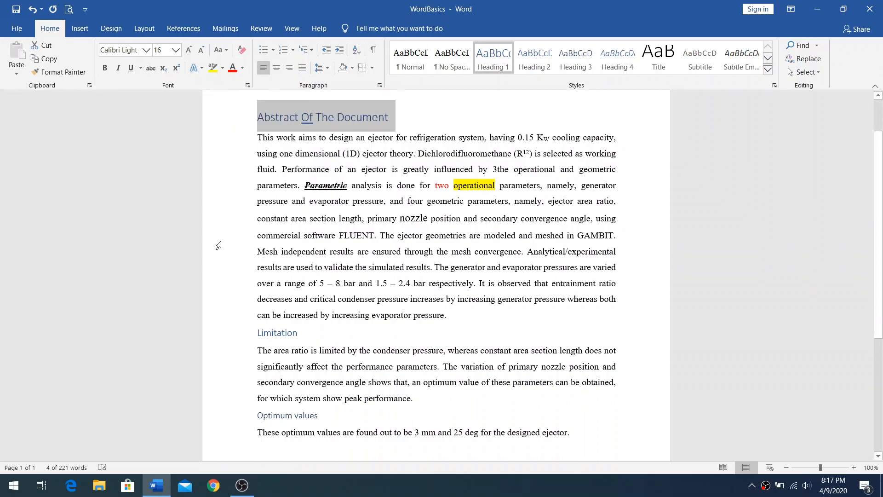
left_click(217, 50)
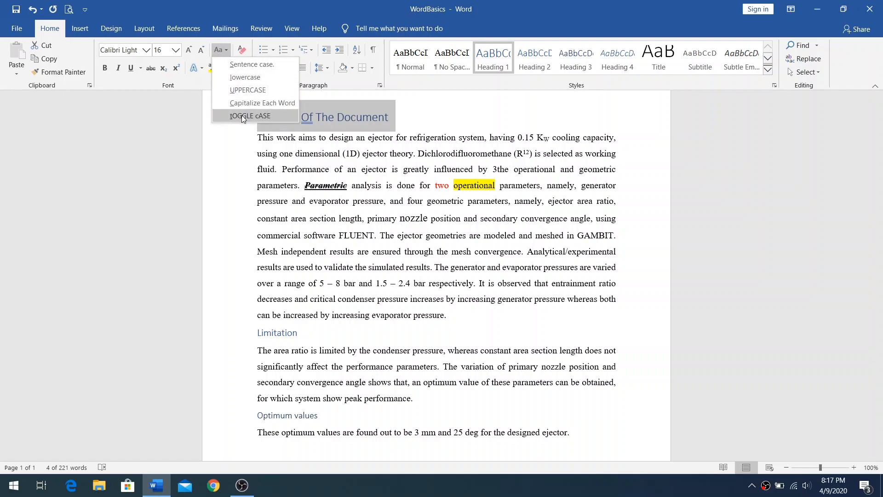
left_click(243, 116)
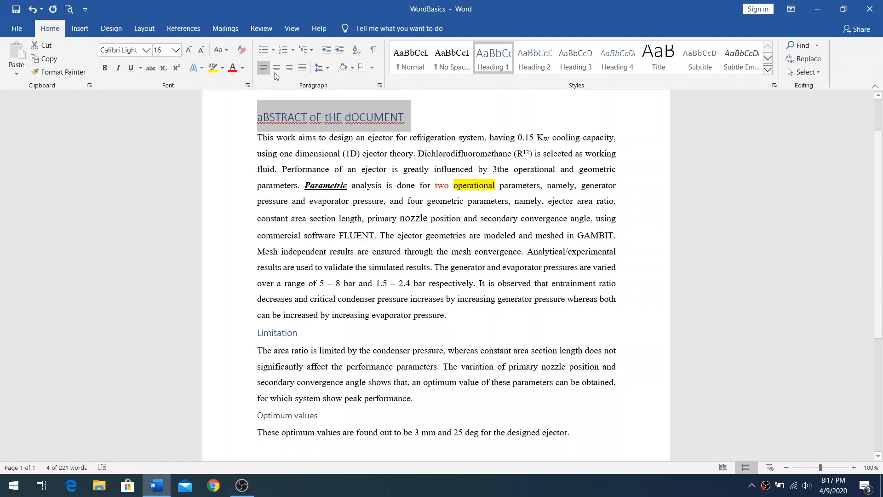
Turn the paragraph under Limitation into a bulleted list and split it into two bullets before "The variation of primary nozzle".
left_click(259, 349)
left_click(263, 49)
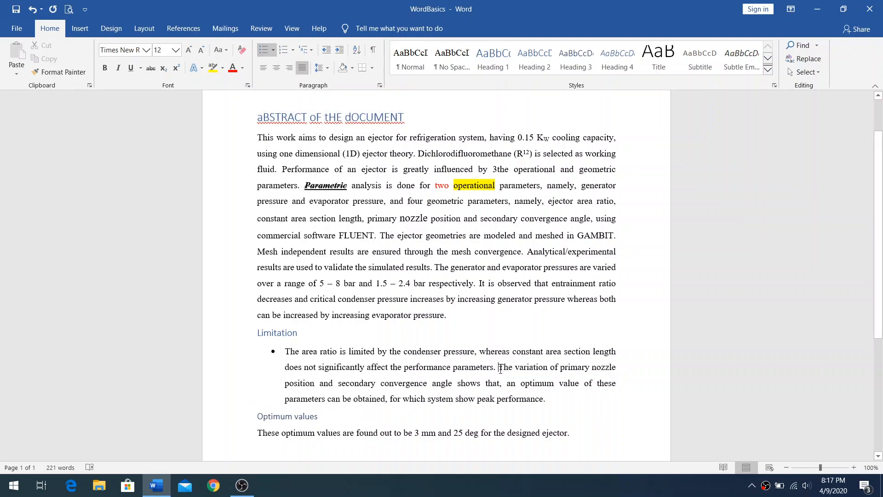
key("Return")
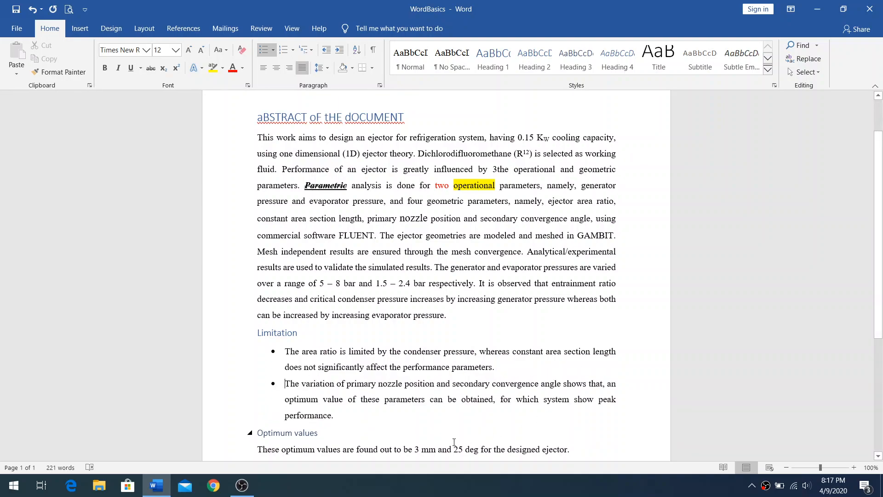
Turn the paragraph under the Optimum values heading into a numbered list item.
scroll(469, 441, "down", 2)
left_click(258, 394)
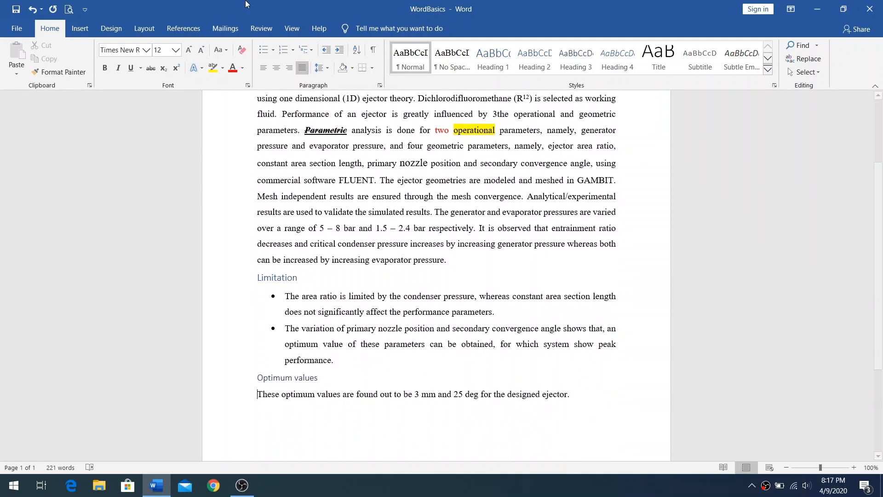
left_click(283, 49)
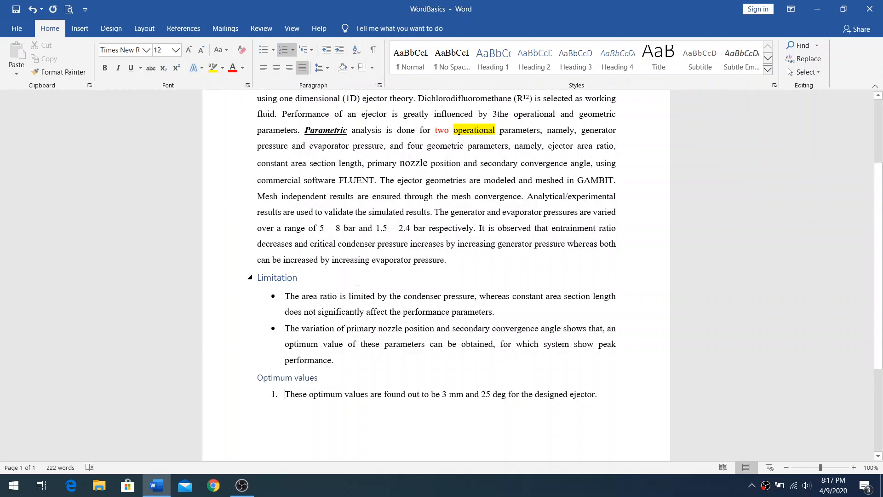
Set the font size of the words "Mesh independent" in the abstract paragraph to 18 pt.
scroll(363, 276, "up", 1)
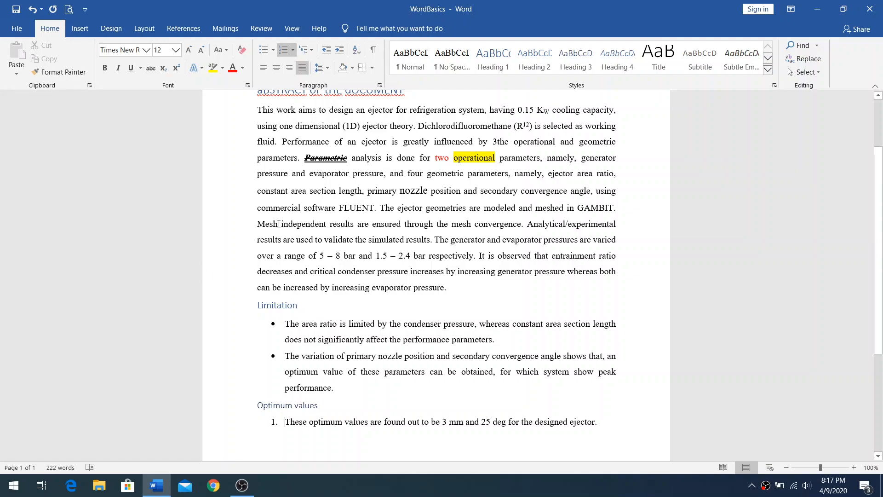
left_click_drag(258, 223, 329, 224)
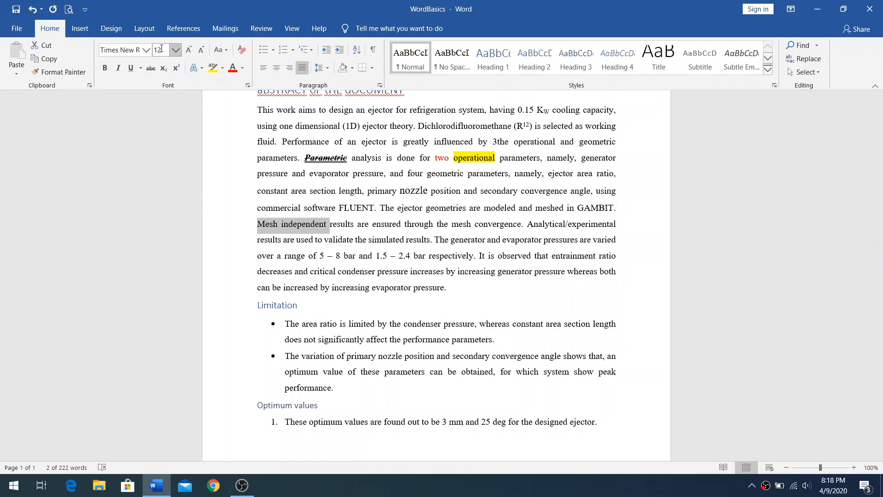
left_click(175, 50)
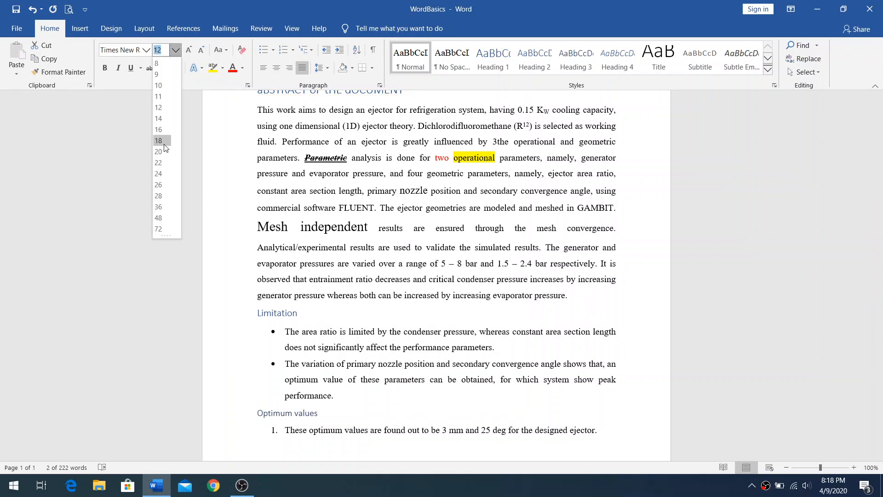
left_click(165, 144)
left_click(286, 280)
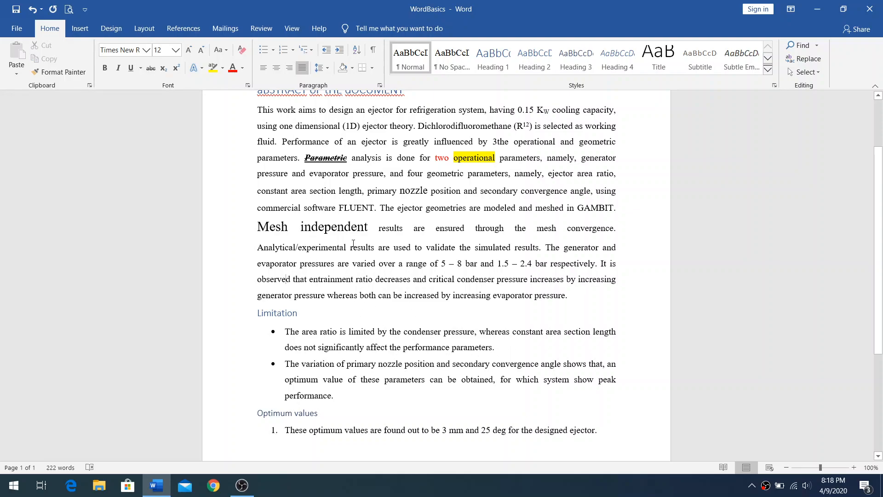
Copy the formatting of "Mesh independent" with Format Painter onto "limited by the condenser" in the first Limitation bullet.
left_click_drag(258, 226, 354, 230)
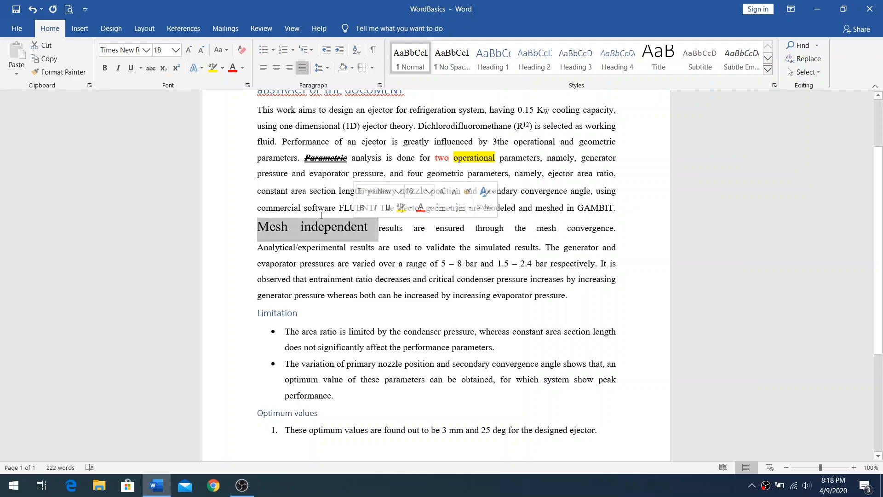
left_click(73, 73)
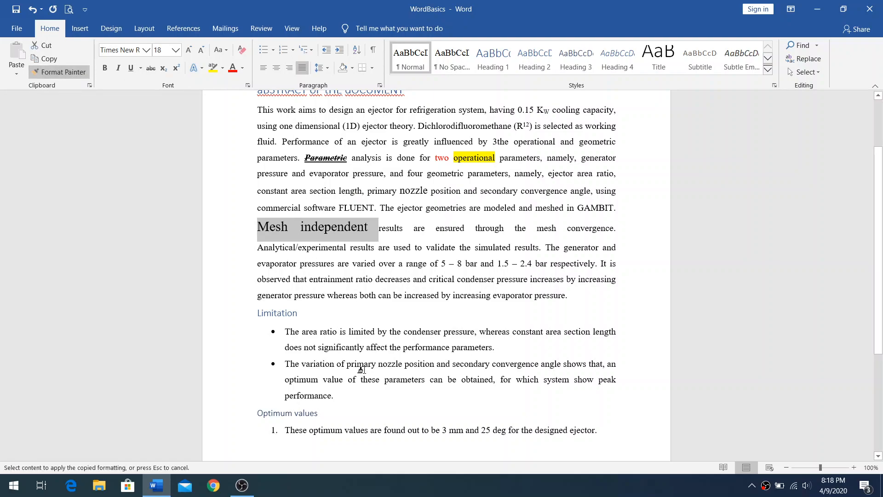
left_click_drag(350, 331, 419, 335)
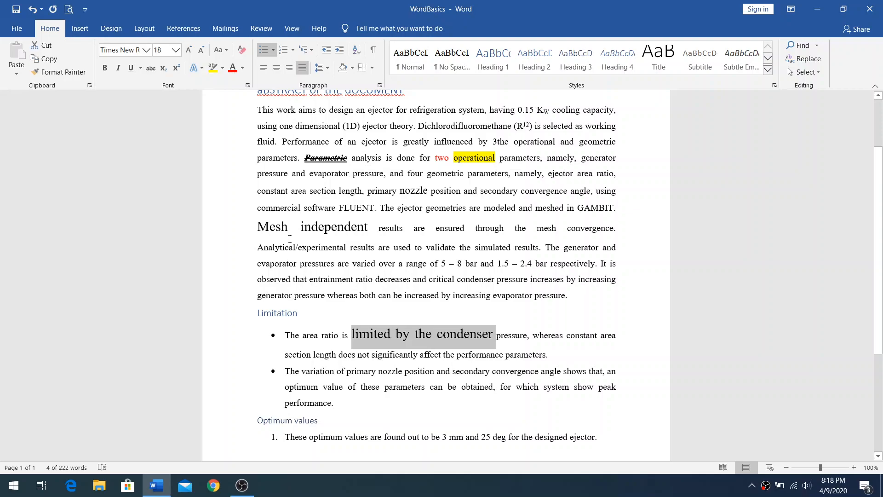
Select the enlarged words "Mesh independent" in the abstract paragraph.
left_click_drag(255, 226, 341, 229)
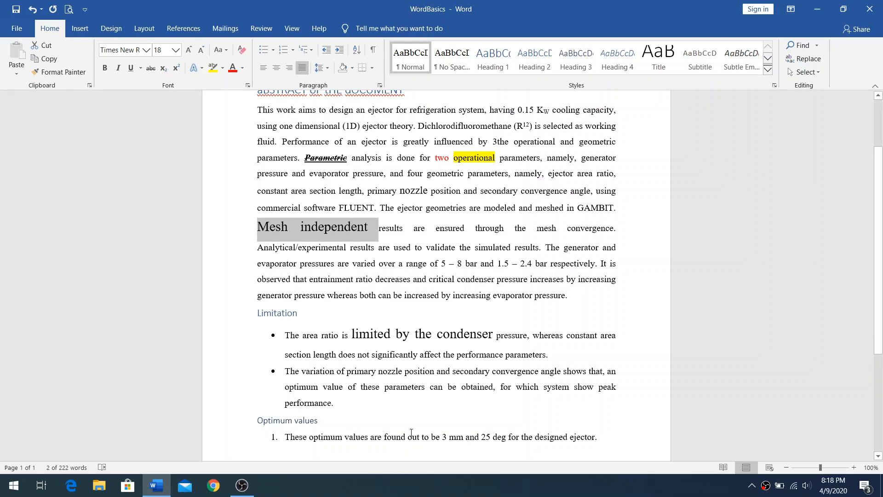
scroll(425, 409, "up", 2)
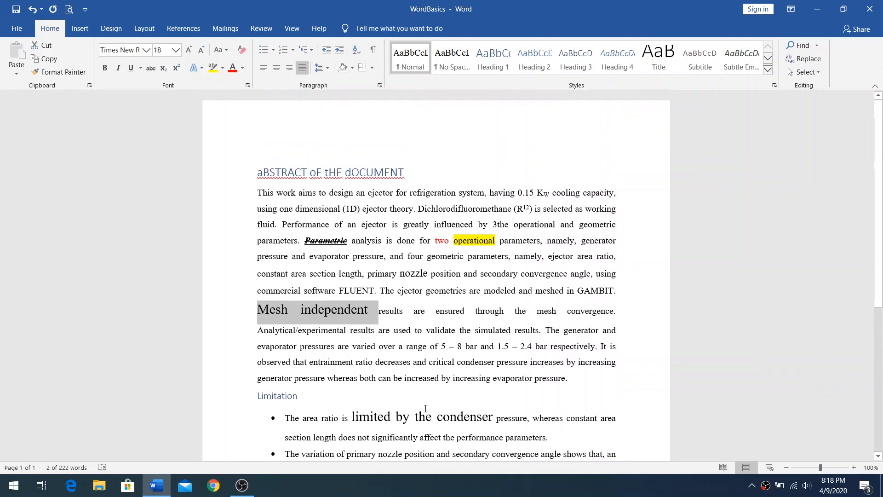